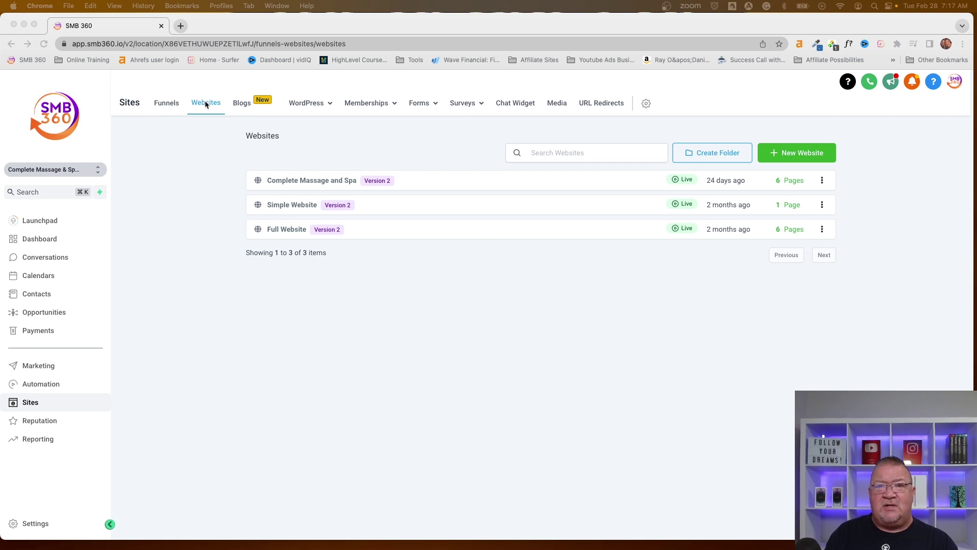
Step: Focus the browser and open the actions menu for the Complete Massage and Spa site
left_click(199, 152)
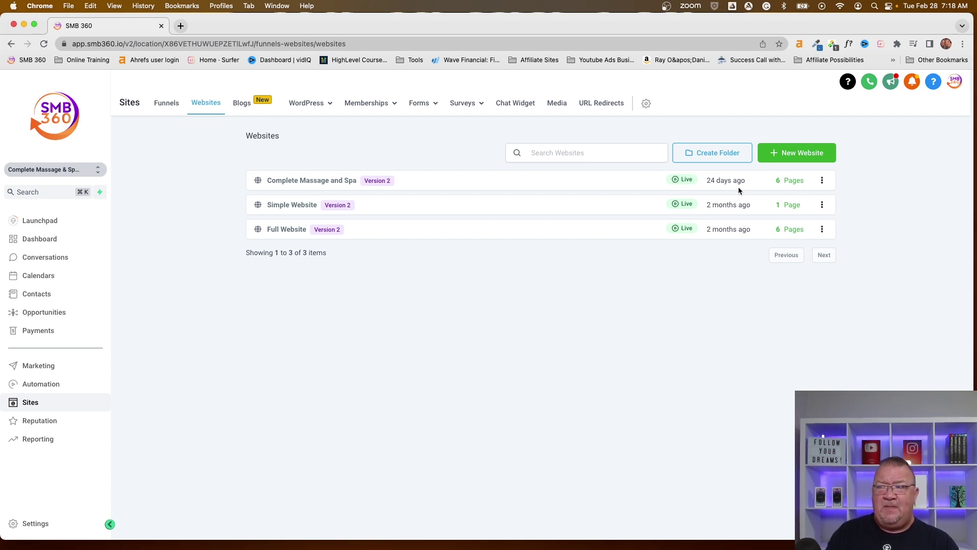
left_click(823, 182)
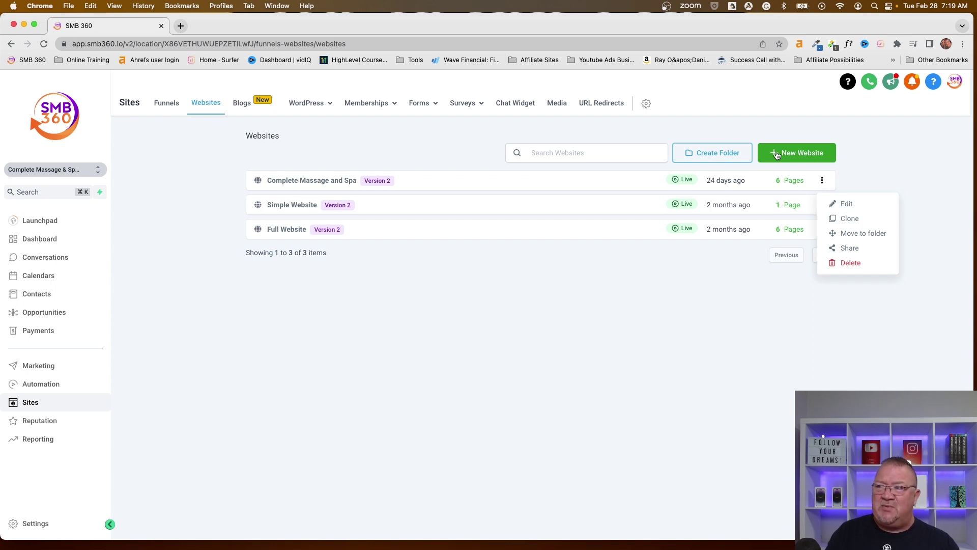
Step: Open Share for the Complete Massage and Spa site and select its share link URL
left_click(846, 250)
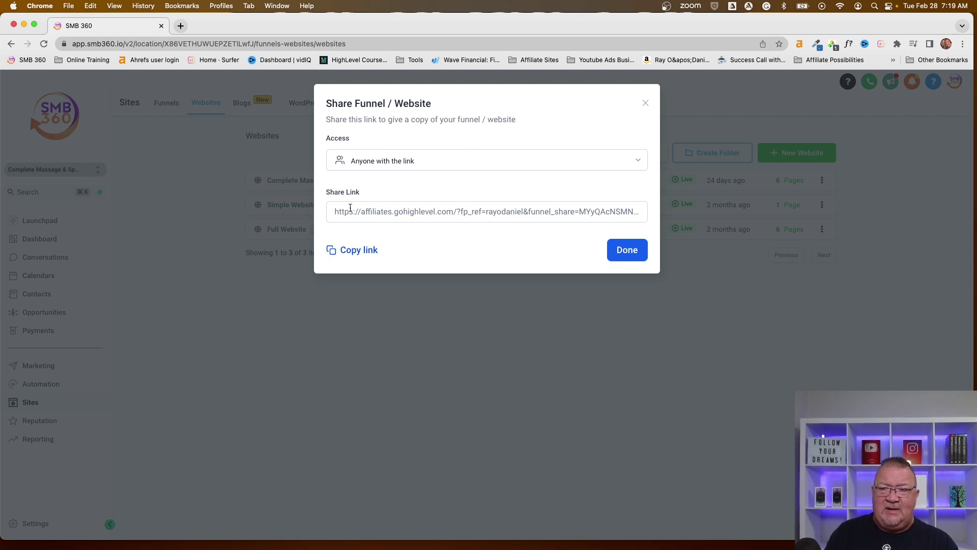
left_click_drag(334, 211, 605, 227)
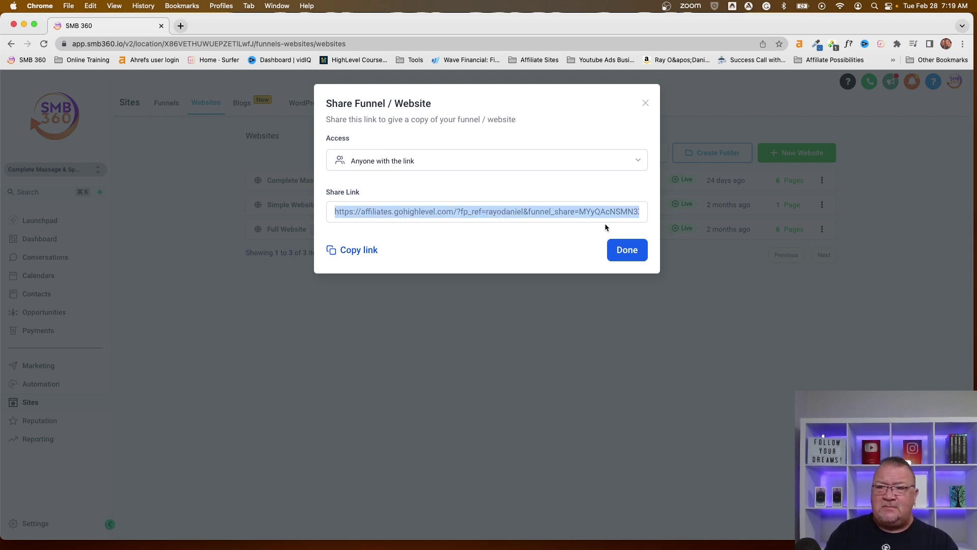
Step: Copy the share link, close the share dialog, and reopen the site's actions menu
left_click(367, 252)
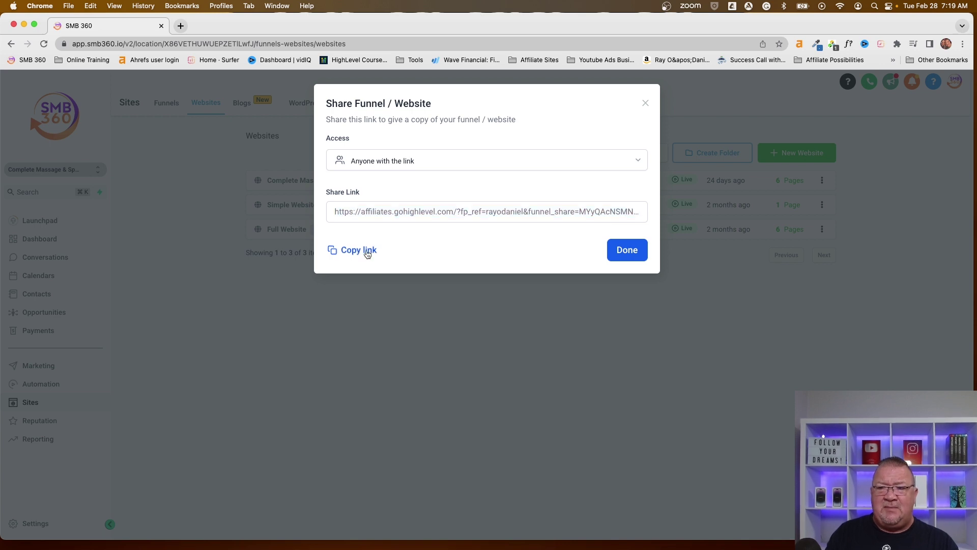
left_click(367, 252)
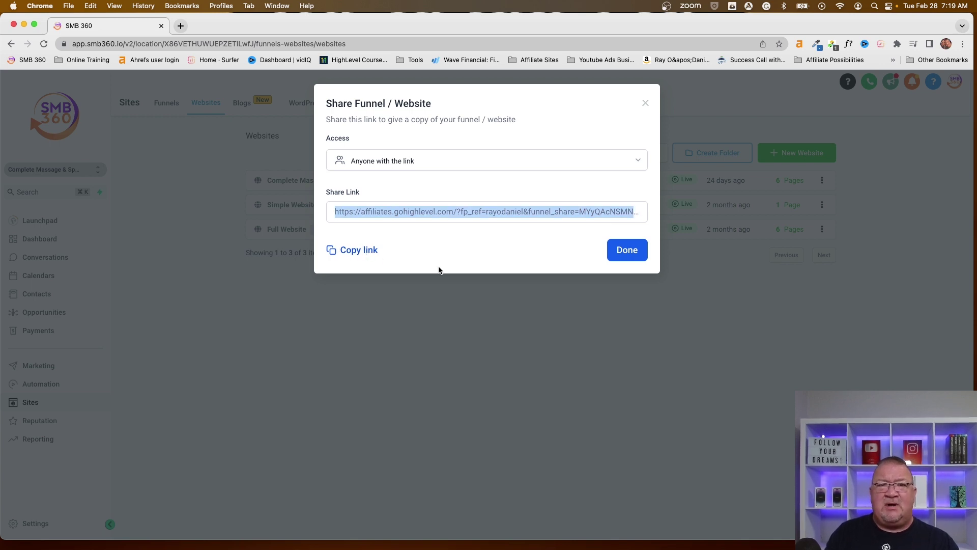
left_click(626, 251)
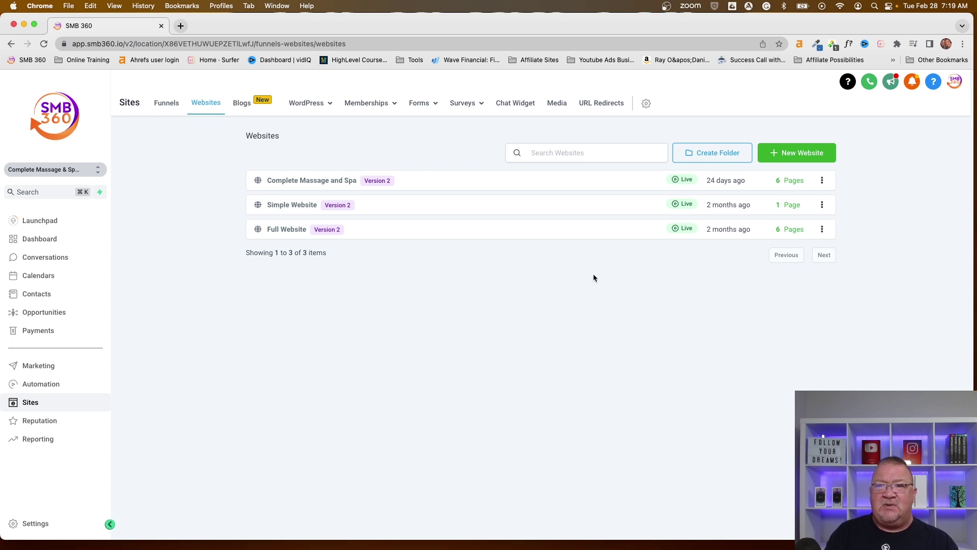
left_click(821, 180)
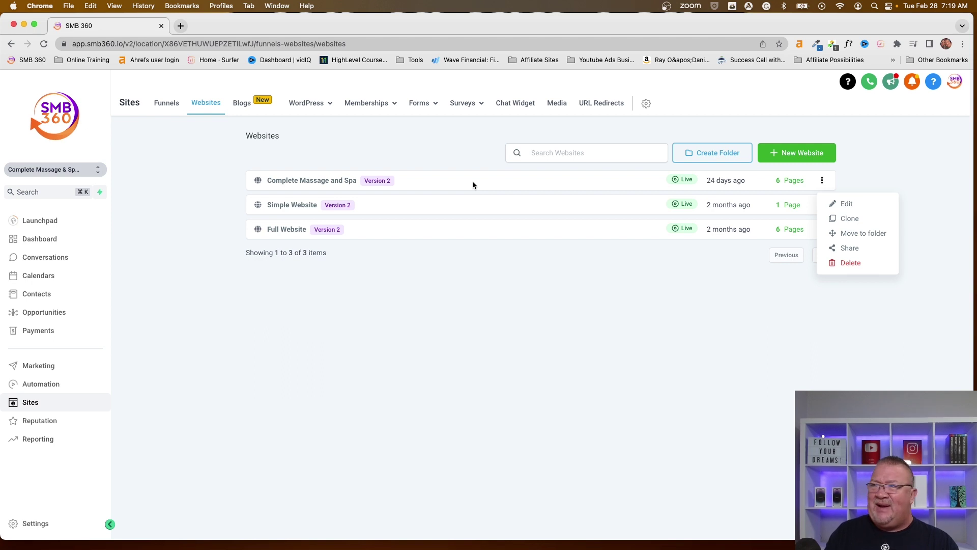
Step: Dismiss the actions menu and open the Complete Massage and Spa website's six pages
left_click(432, 161)
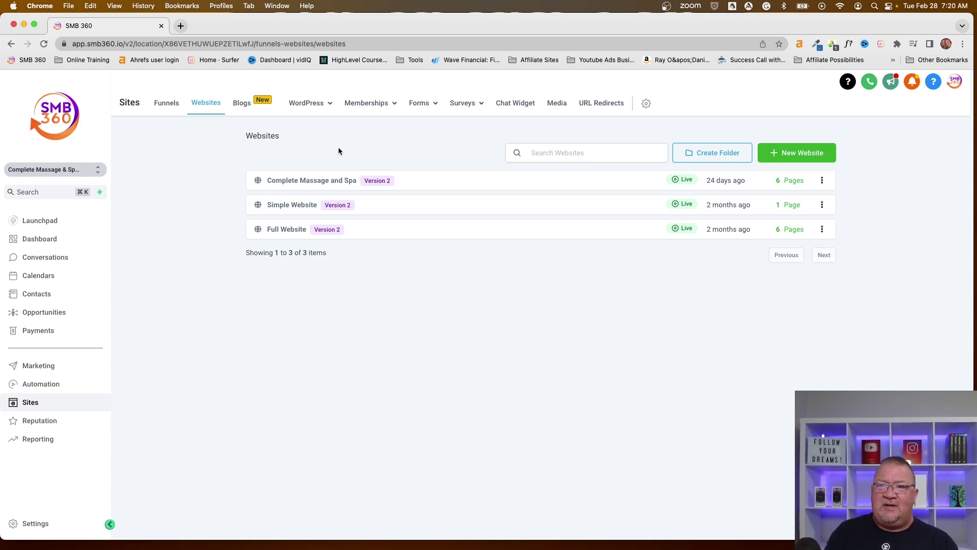
left_click(290, 182)
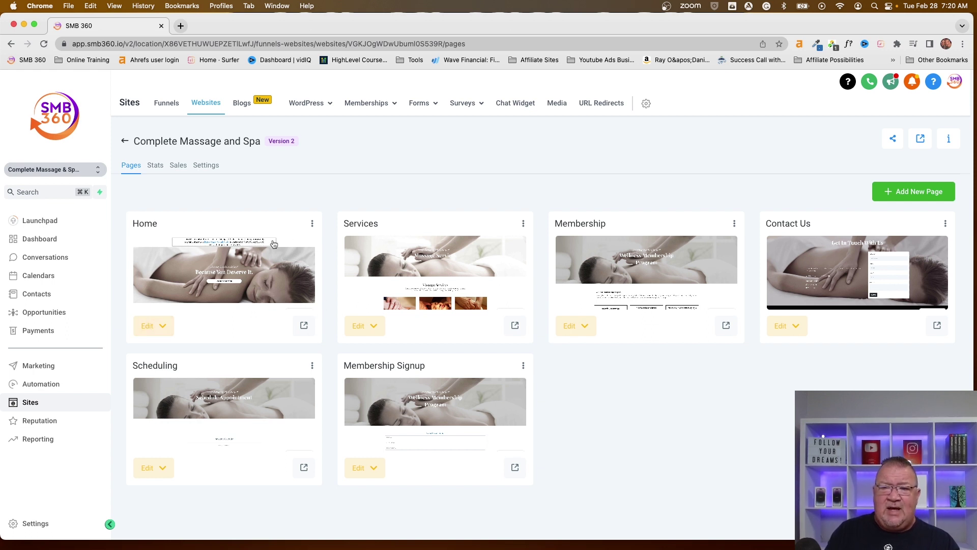
left_click(313, 224)
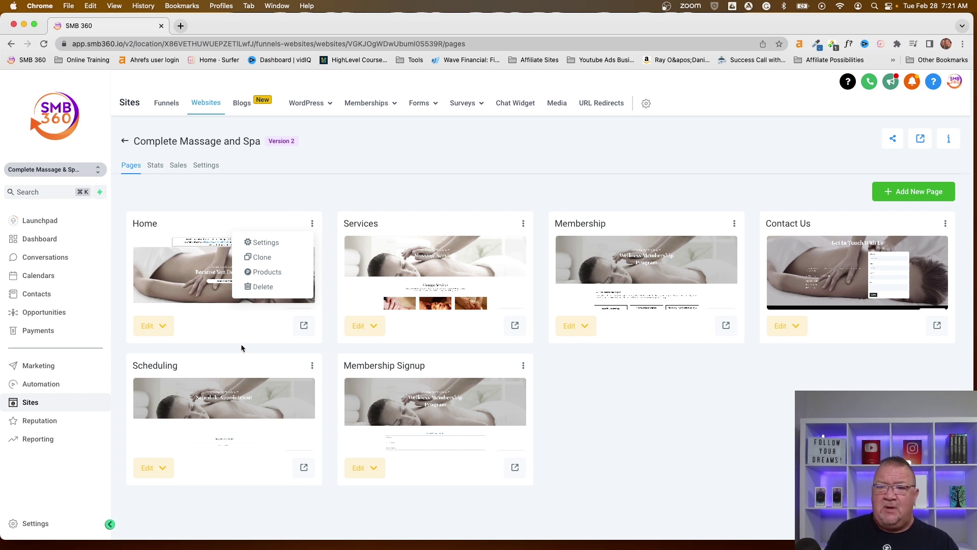
left_click(311, 223)
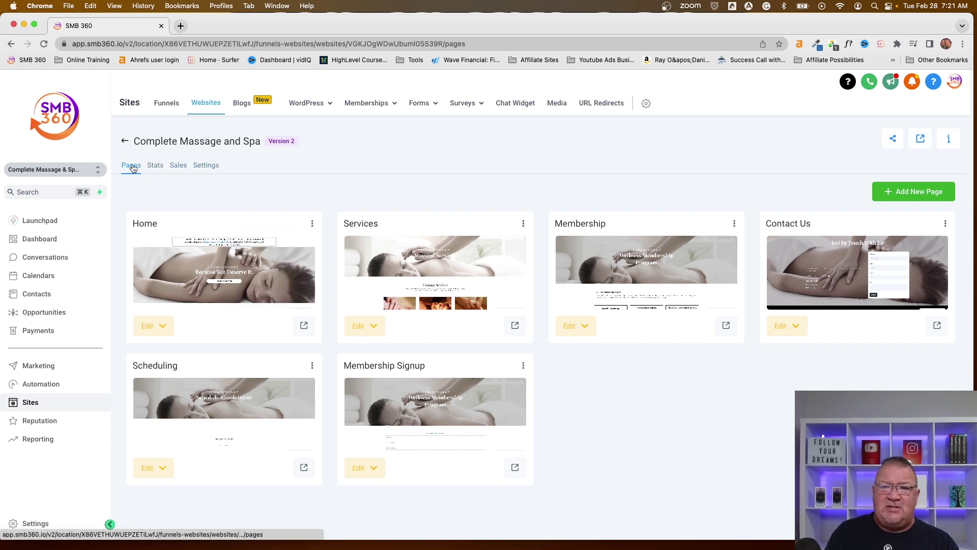
Step: Check the site's stats (20 page views, 15 uniques on Home), then view its Sales
left_click(155, 166)
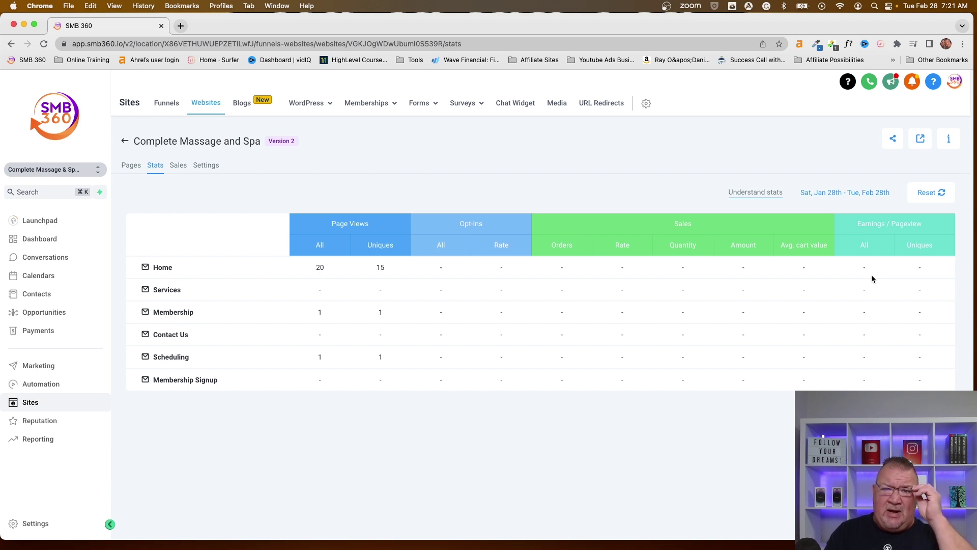
left_click(178, 165)
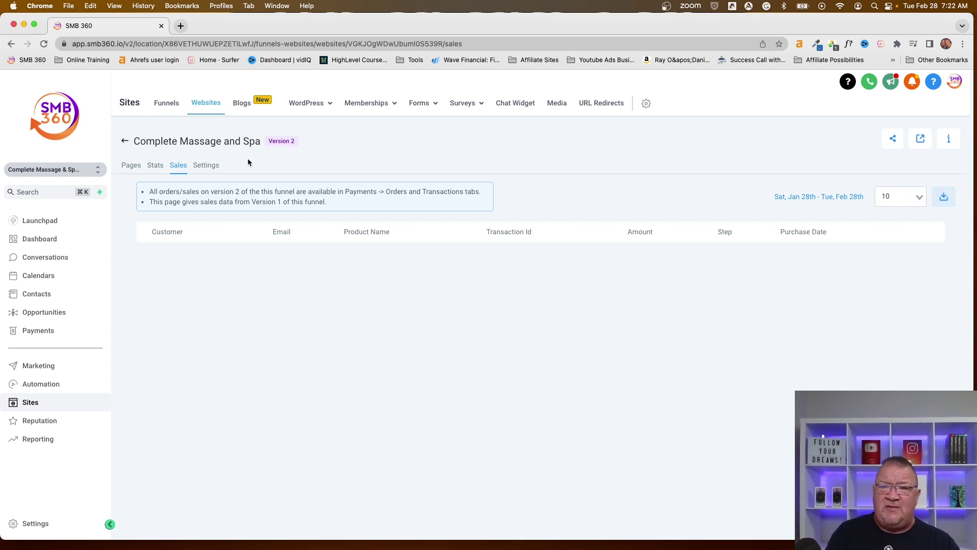
Step: Show the website's Settings, with path /medspa-200051 and Live payment mode
left_click(205, 167)
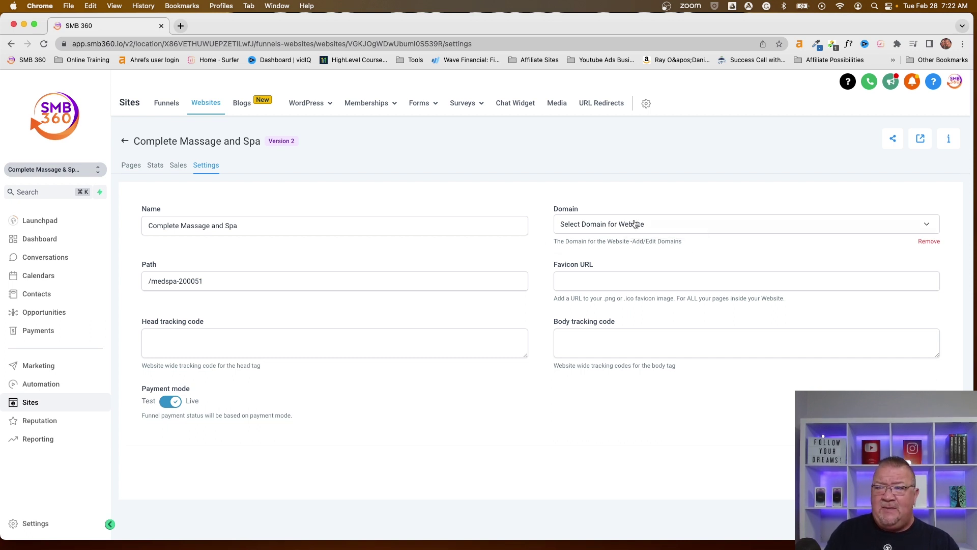
Step: Assign completemassageandspa.com as the site's domain and start editing the Favicon URL
left_click(634, 224)
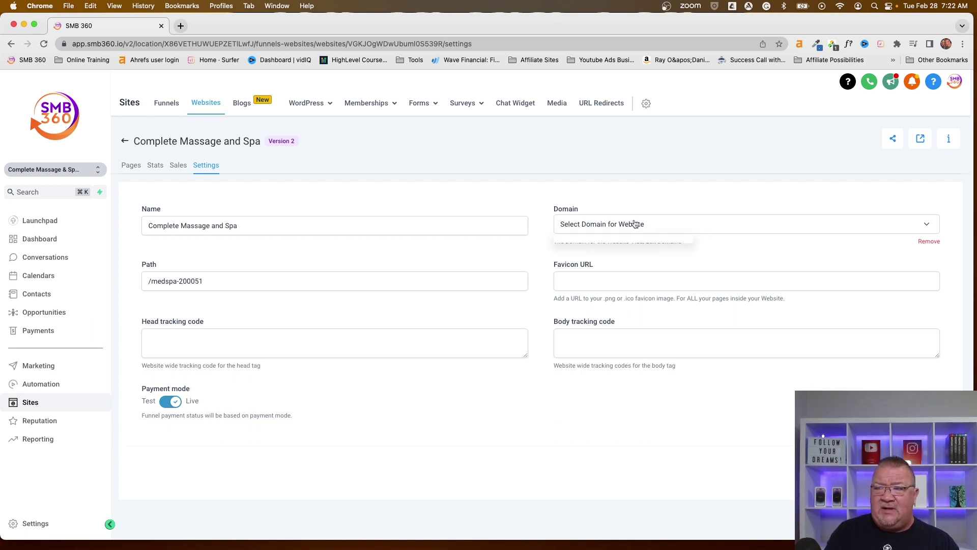
left_click(926, 227)
left_click(926, 227)
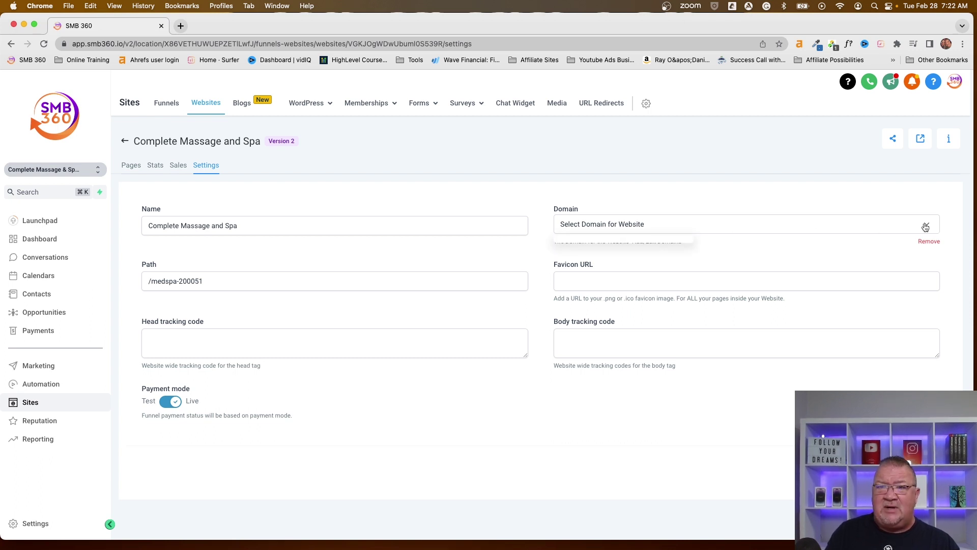
left_click(925, 227)
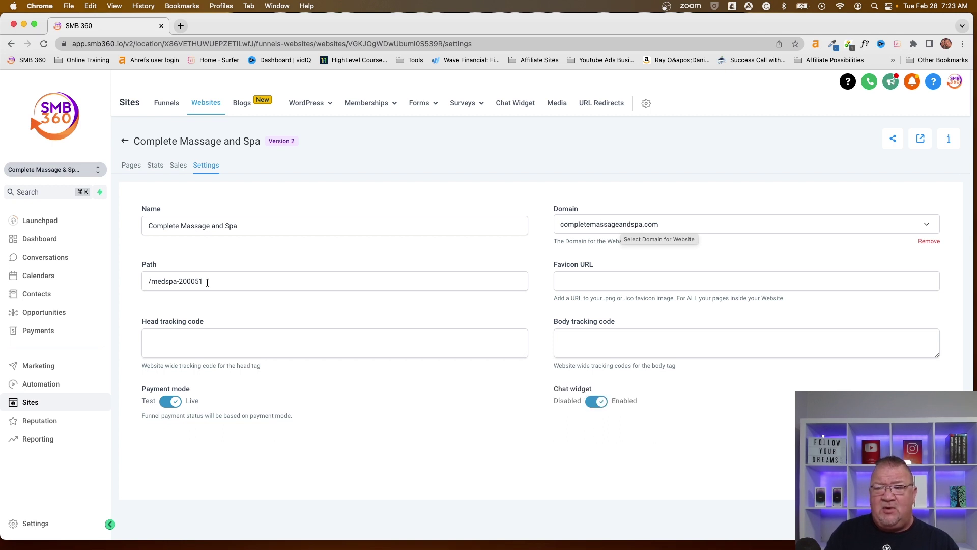
left_click(569, 279)
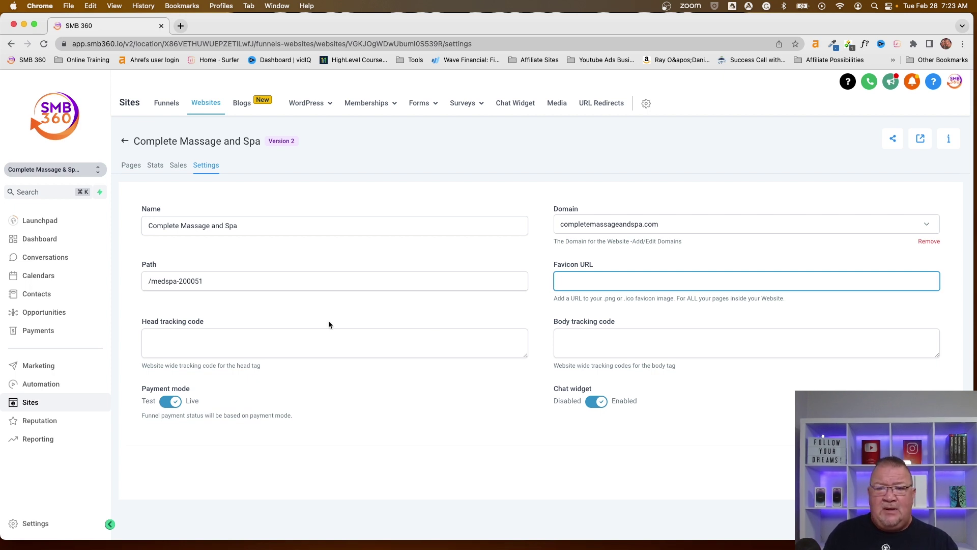
left_click(224, 341)
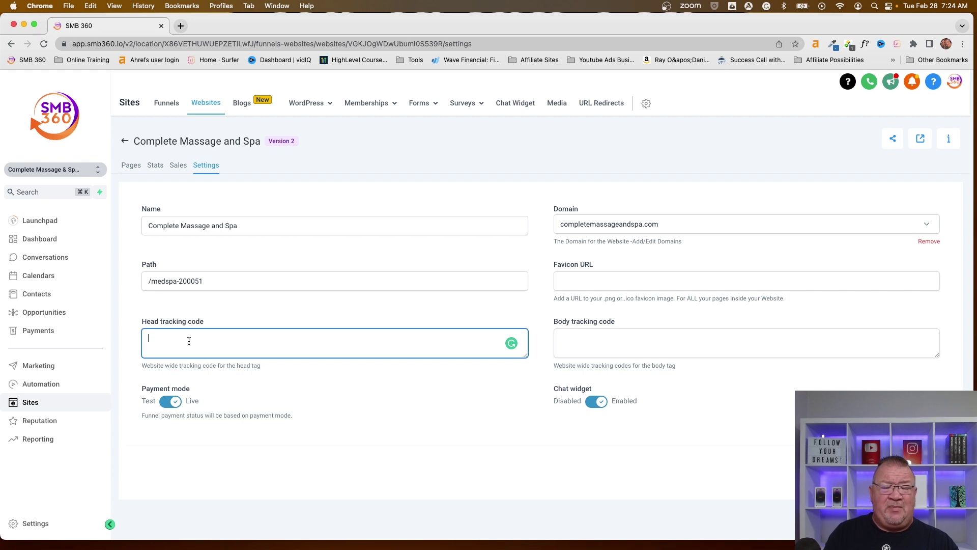
left_click(568, 340)
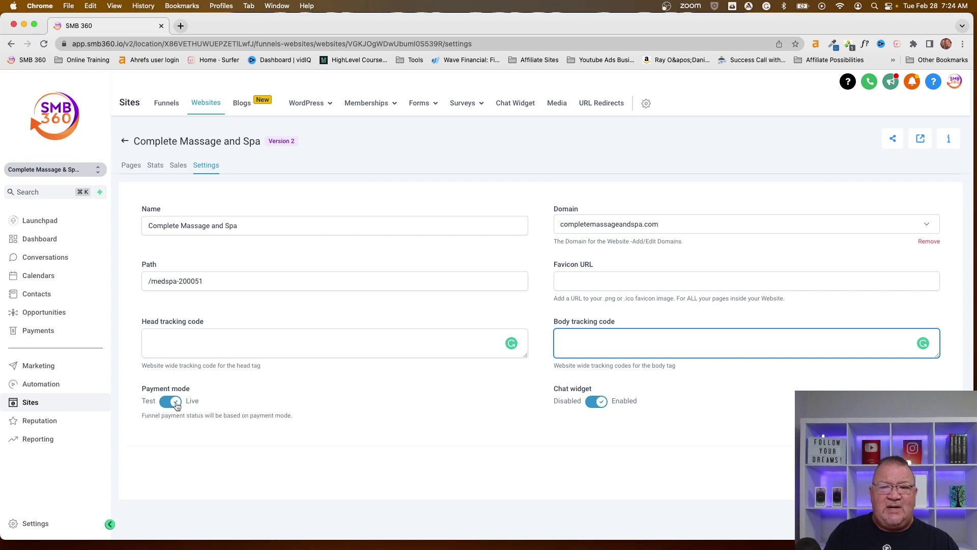
left_click(175, 403)
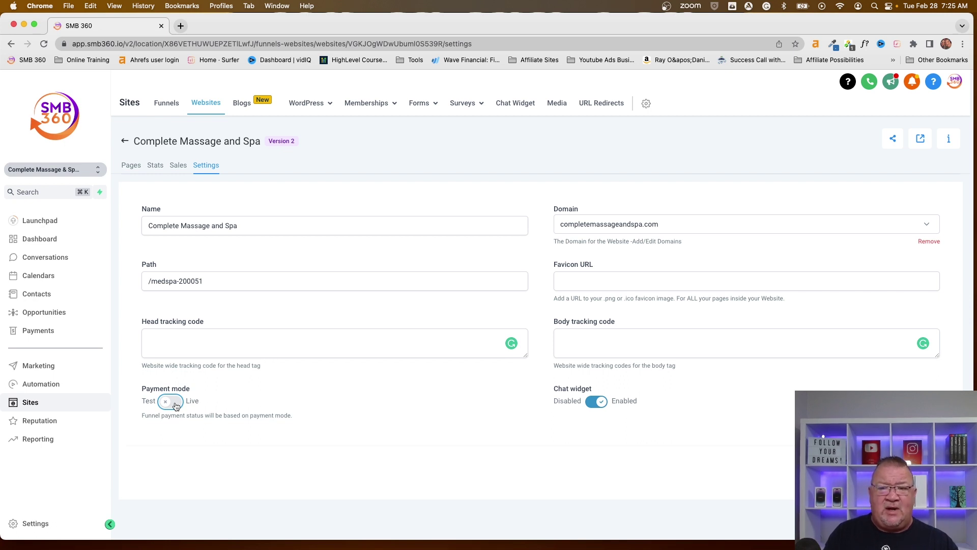
left_click(175, 404)
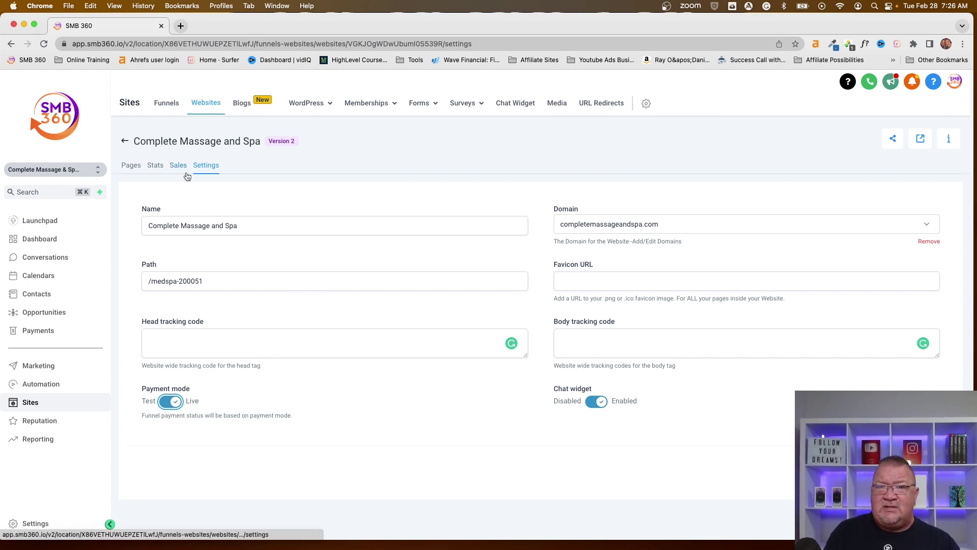
Step: Open the Complete Massage and Spa Home page from the Pages list in the builder
left_click(130, 168)
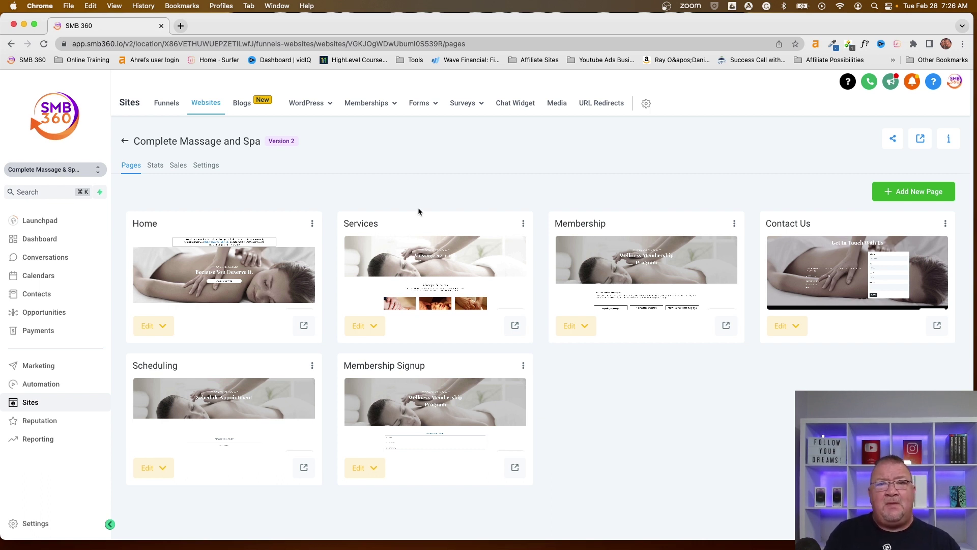
left_click(242, 277)
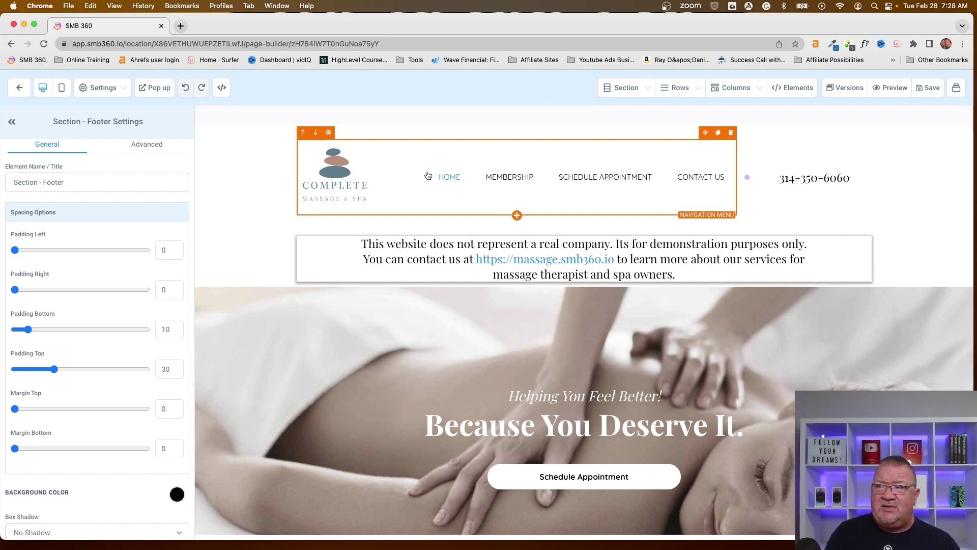
Step: Bring up the builder's Elements library with Headline, Button, Form and other elements
left_click(782, 89)
left_click(747, 110)
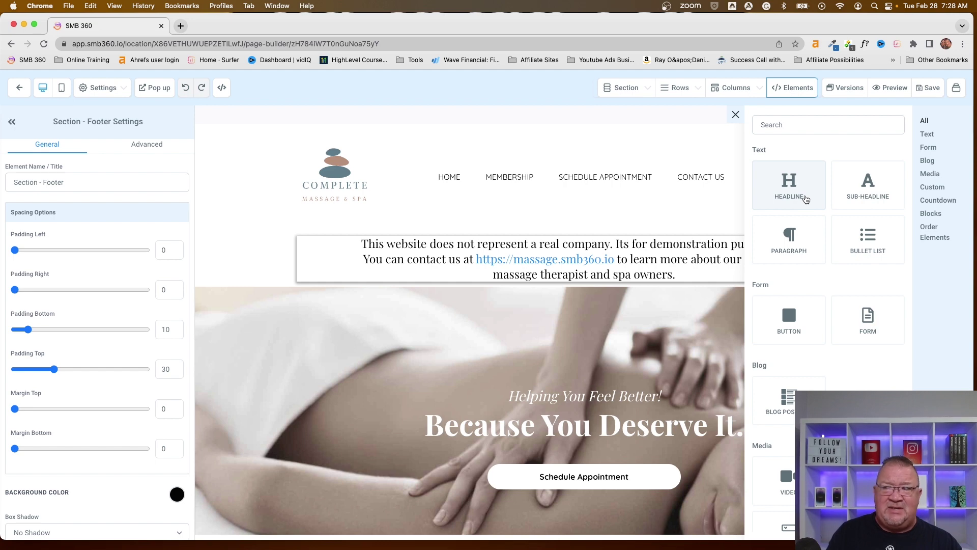
Step: Browse through the Elements library categories, then close the panel
scroll(805, 198, "down", 2)
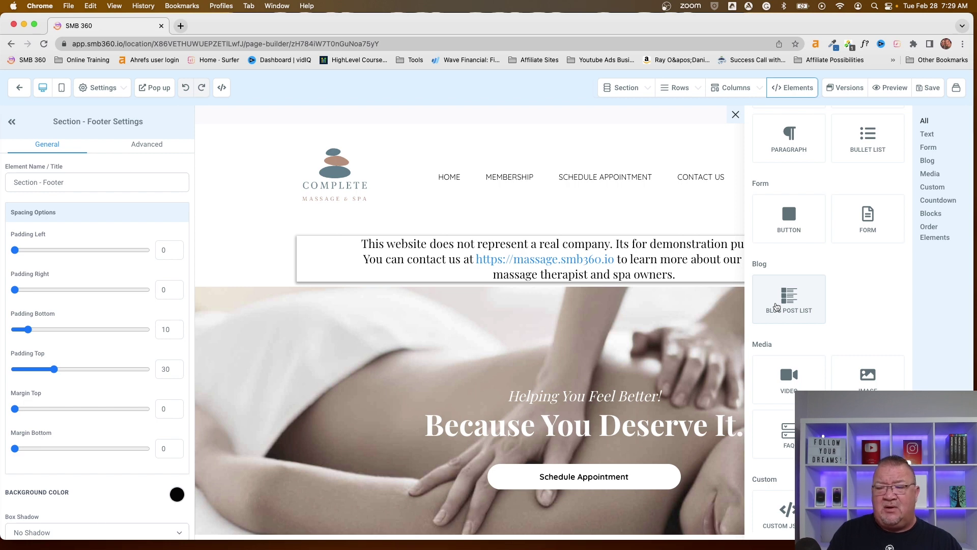
scroll(777, 305, "down", 3)
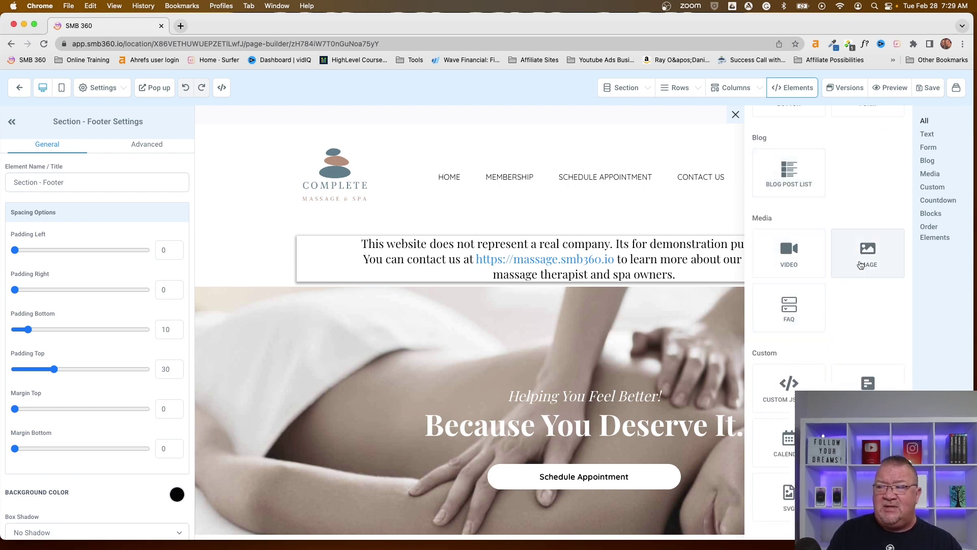
scroll(785, 304, "down", 4)
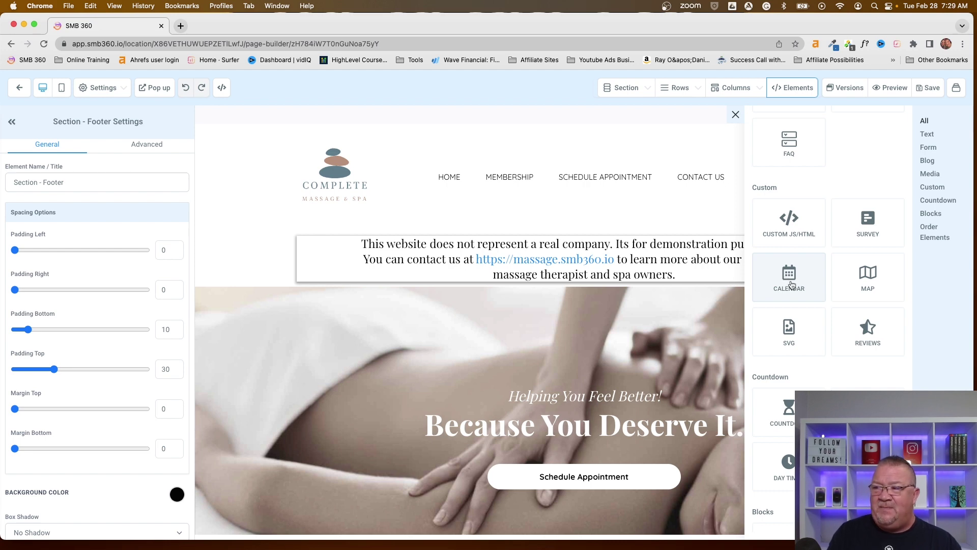
scroll(791, 285, "down", 3)
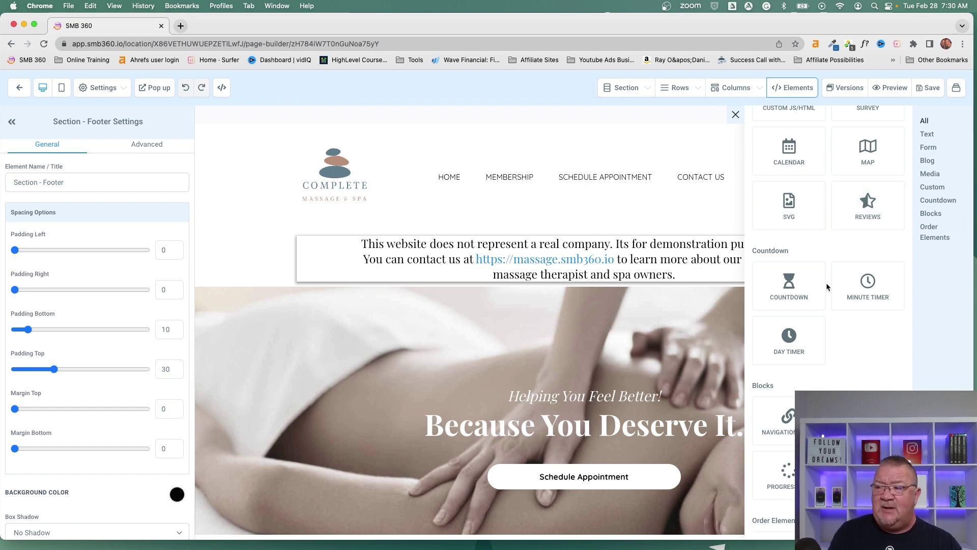
scroll(825, 284, "down", 3)
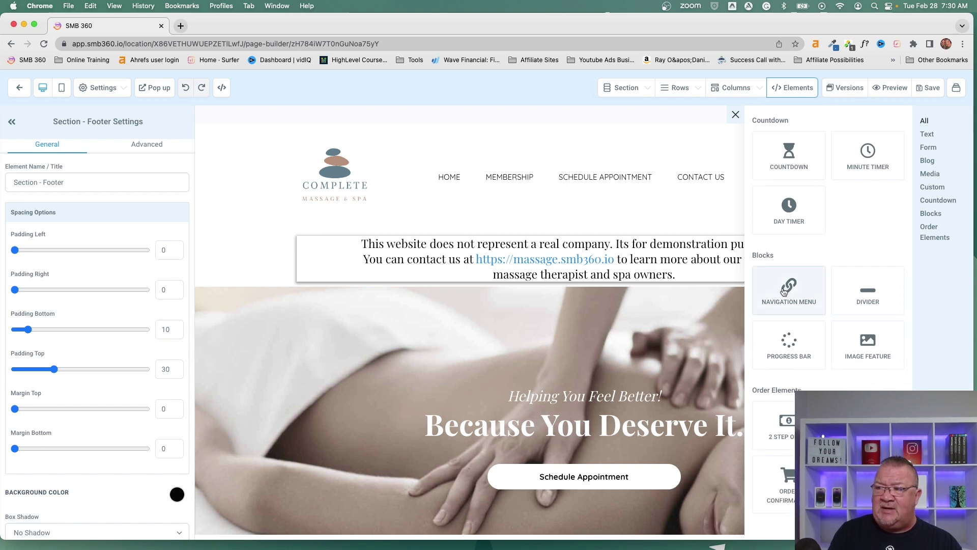
scroll(835, 344, "down", 1)
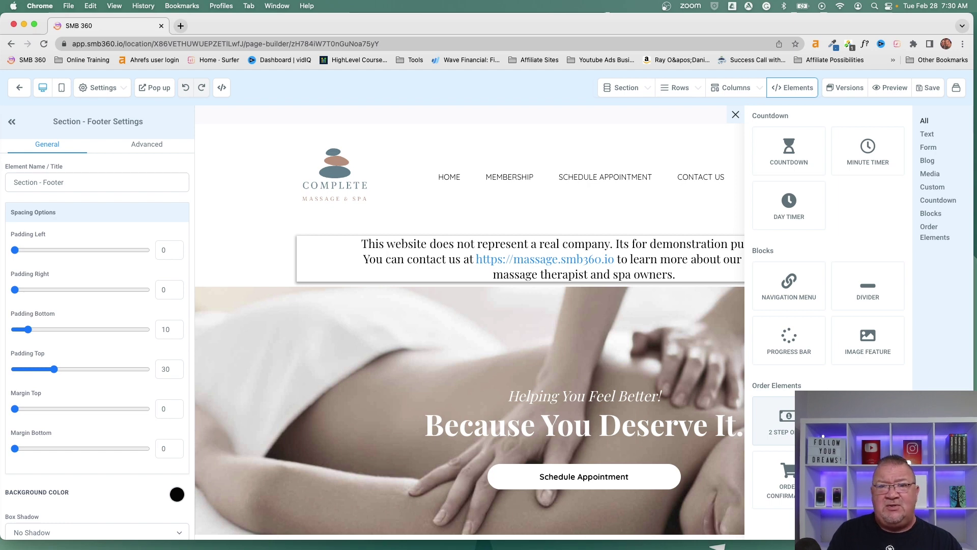
left_click(735, 114)
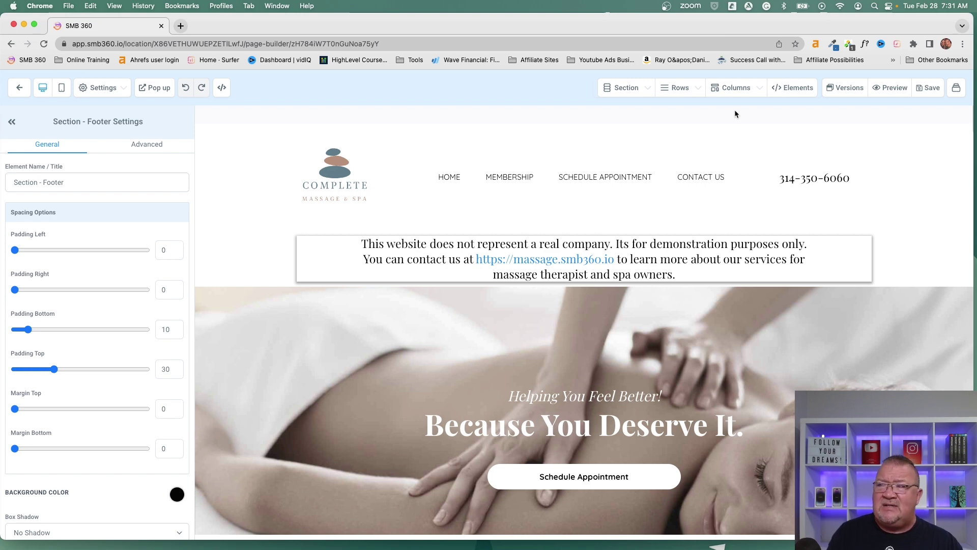
Step: Review the Complete Massage & Spa Home page, then open its empty popup for editing
scroll(724, 169, "down", 3)
scroll(725, 169, "down", 1)
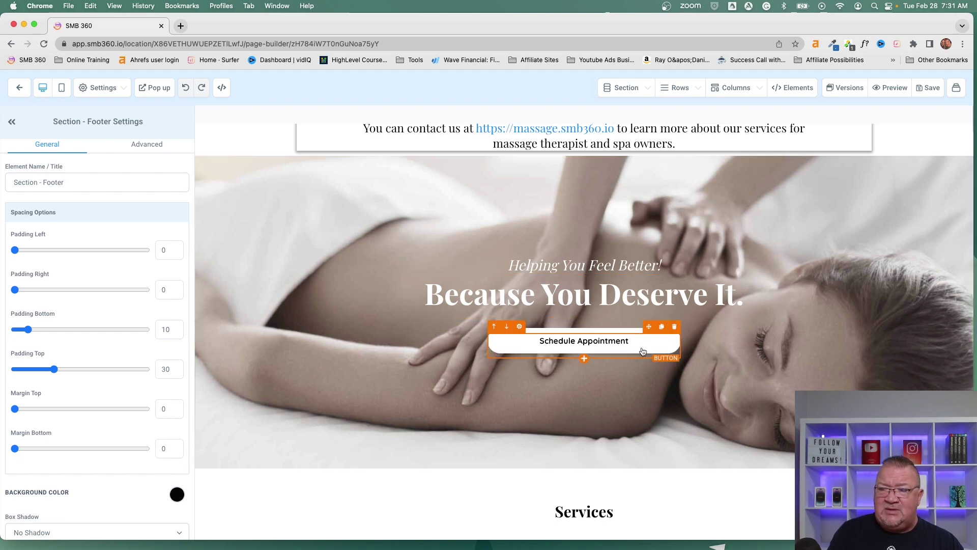
scroll(643, 351, "down", 7)
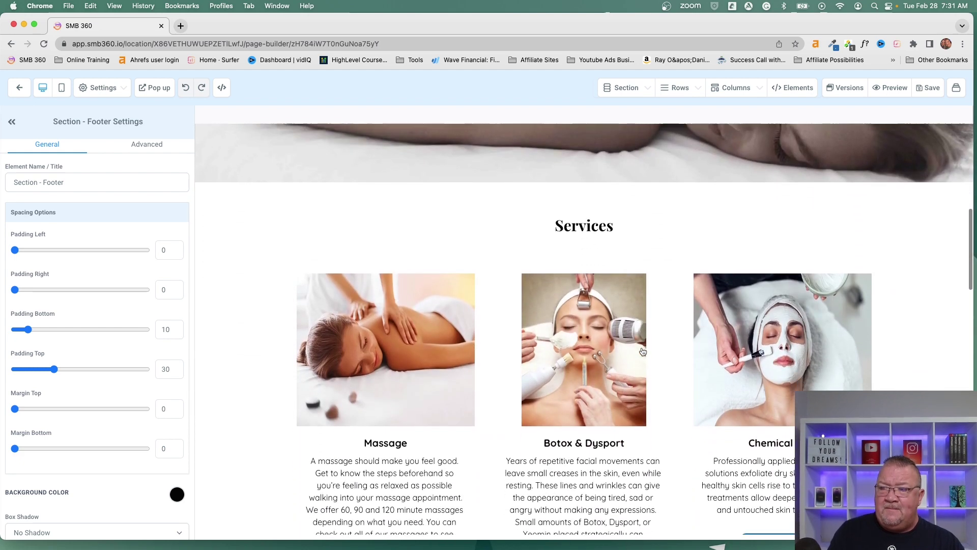
scroll(642, 351, "down", 5)
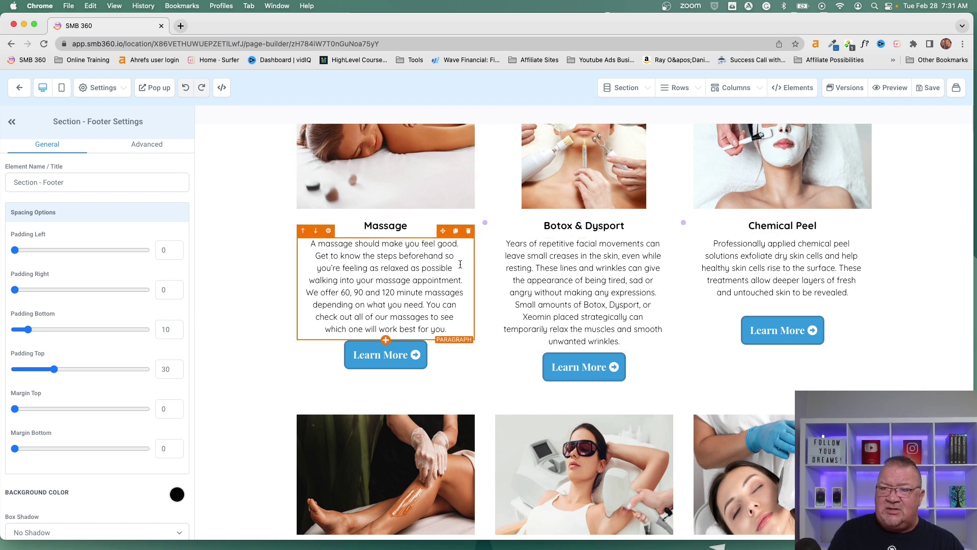
scroll(650, 366, "down", 7)
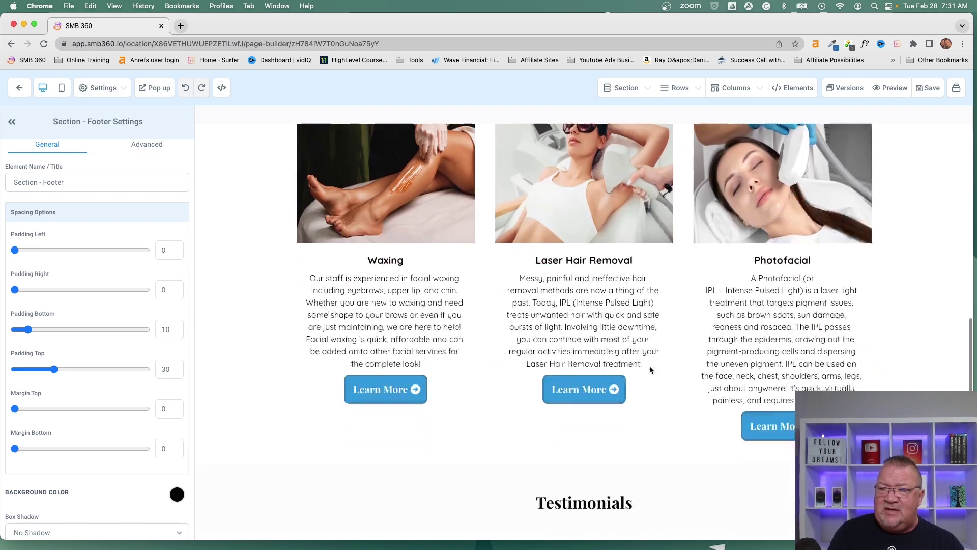
scroll(649, 368, "down", 9)
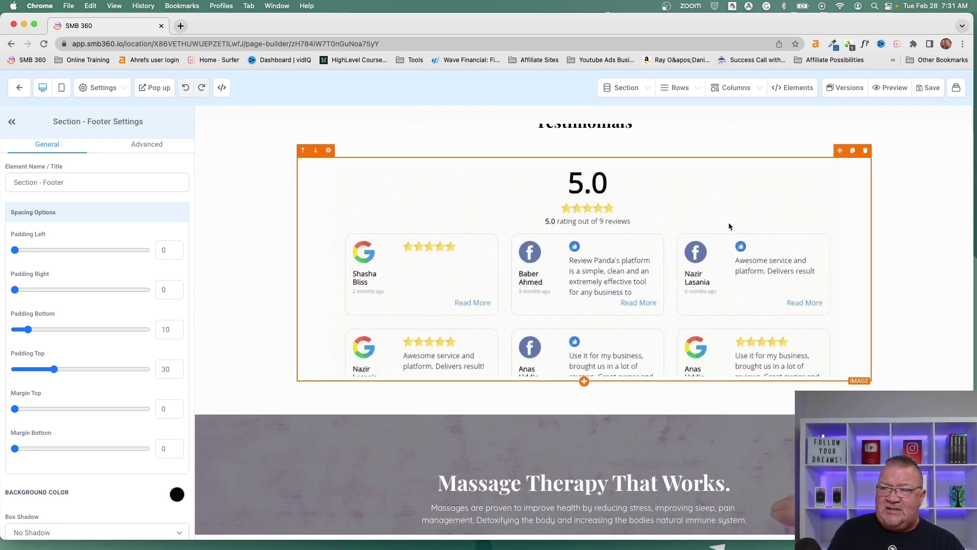
scroll(596, 238, "up", 1)
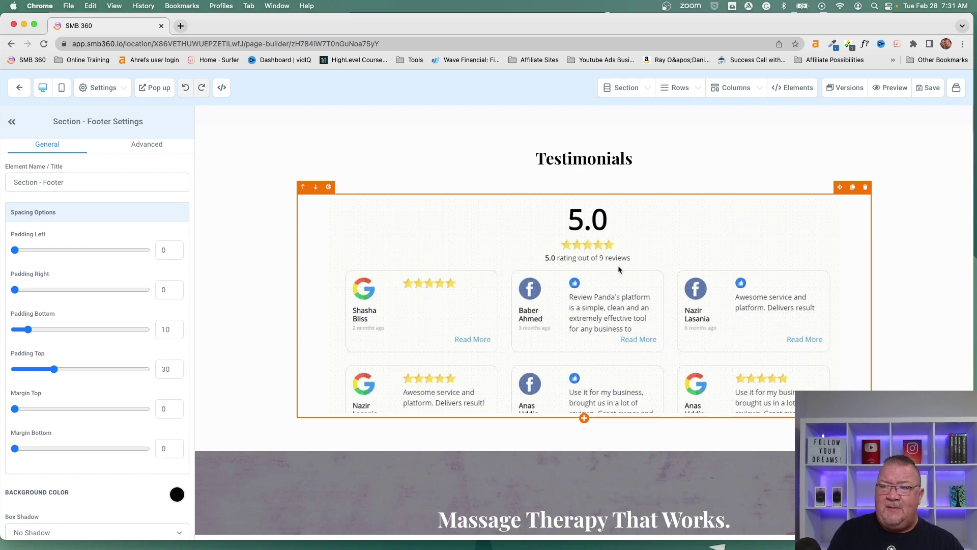
scroll(619, 266, "down", 6)
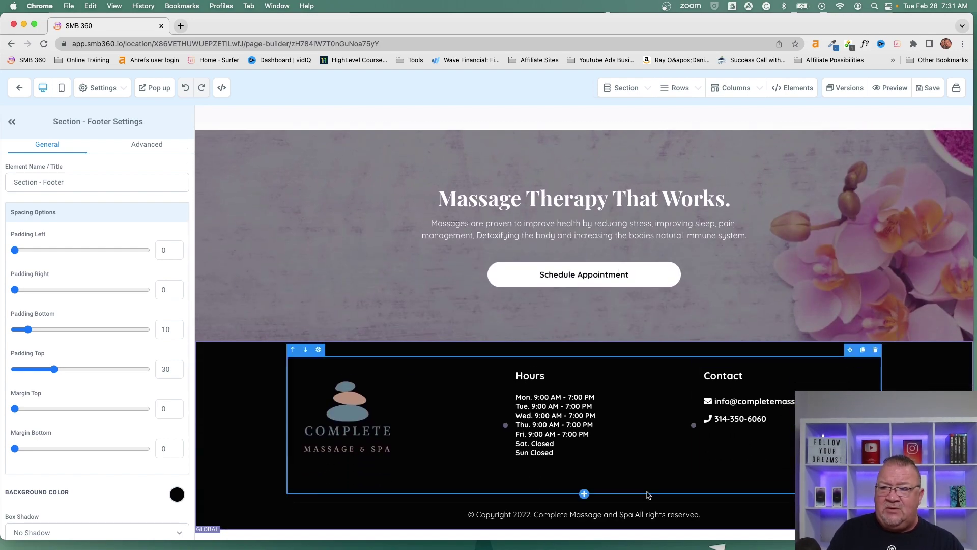
scroll(411, 269, "up", 6)
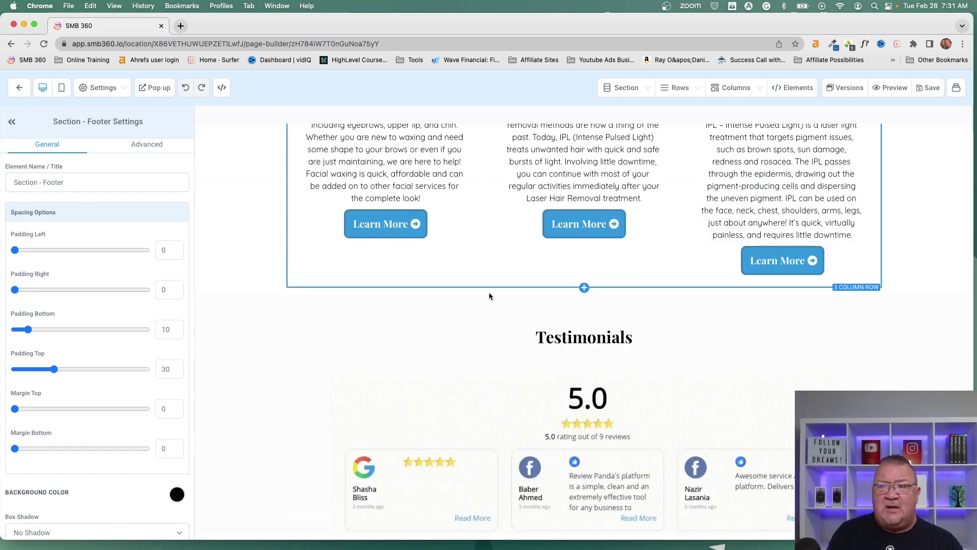
scroll(509, 295, "up", 8)
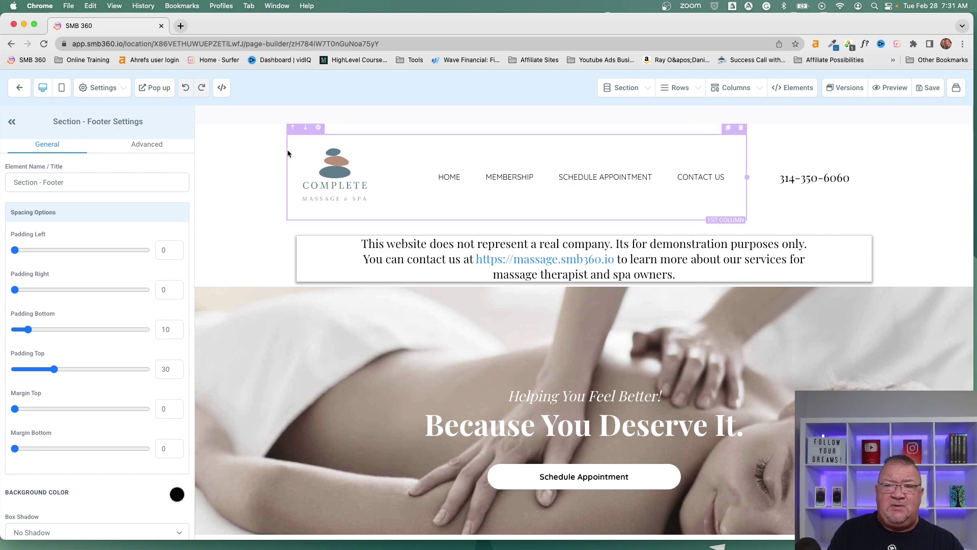
left_click(151, 89)
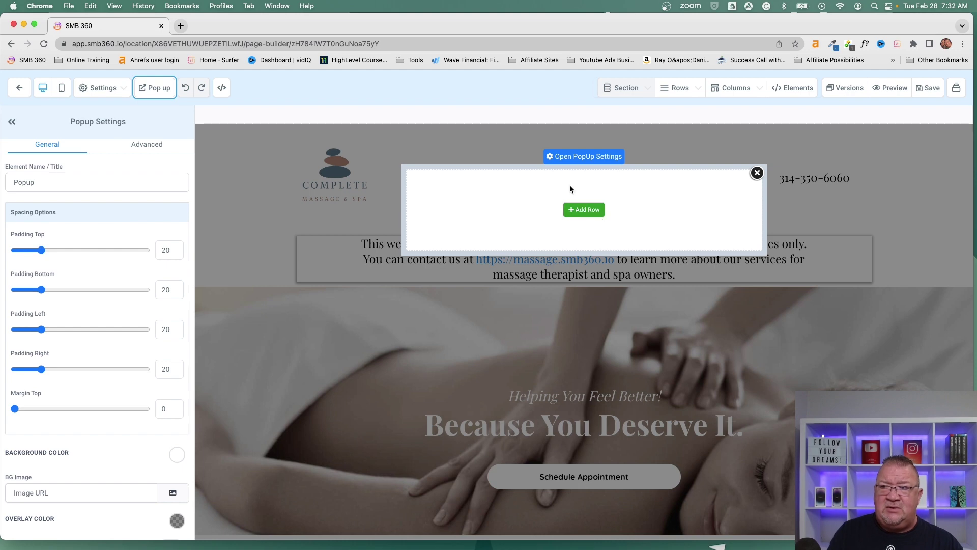
Step: Add a two-column row to the popup with an Image element in column 1
left_click(580, 212)
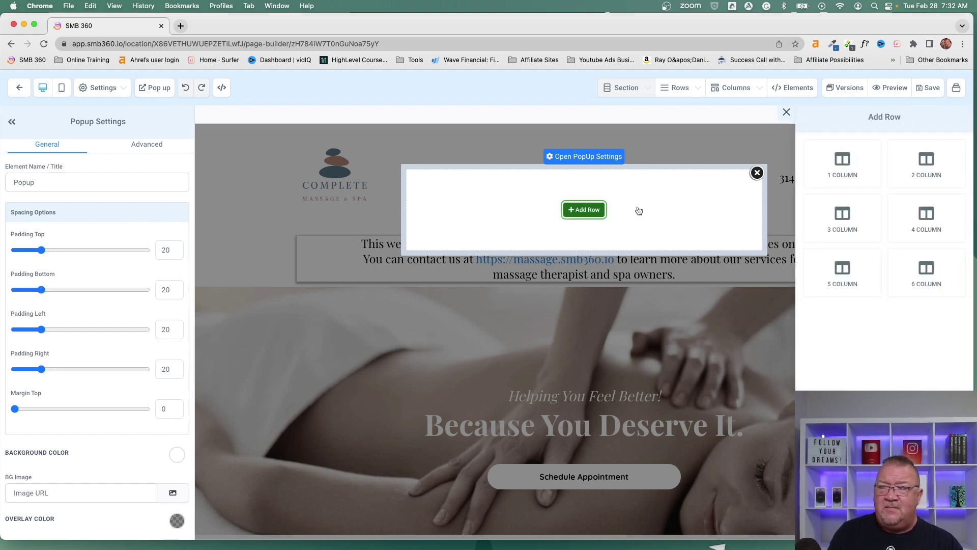
left_click(927, 168)
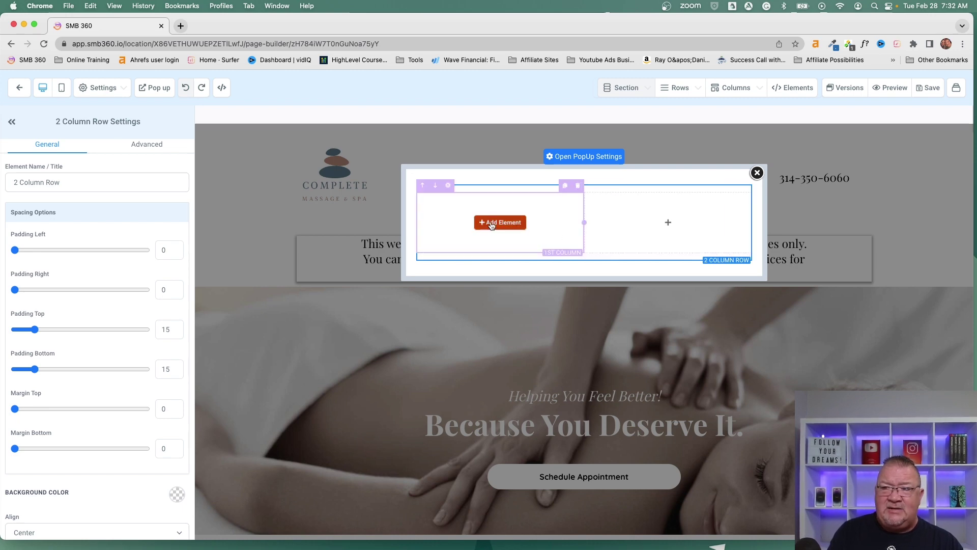
left_click(491, 222)
scroll(835, 278, "up", 3)
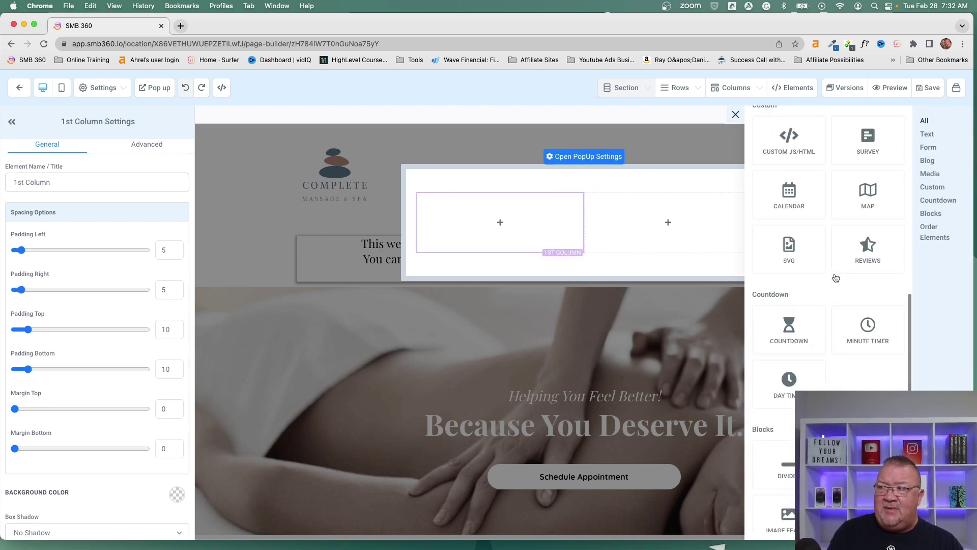
scroll(836, 277, "up", 5)
scroll(860, 290, "down", 3)
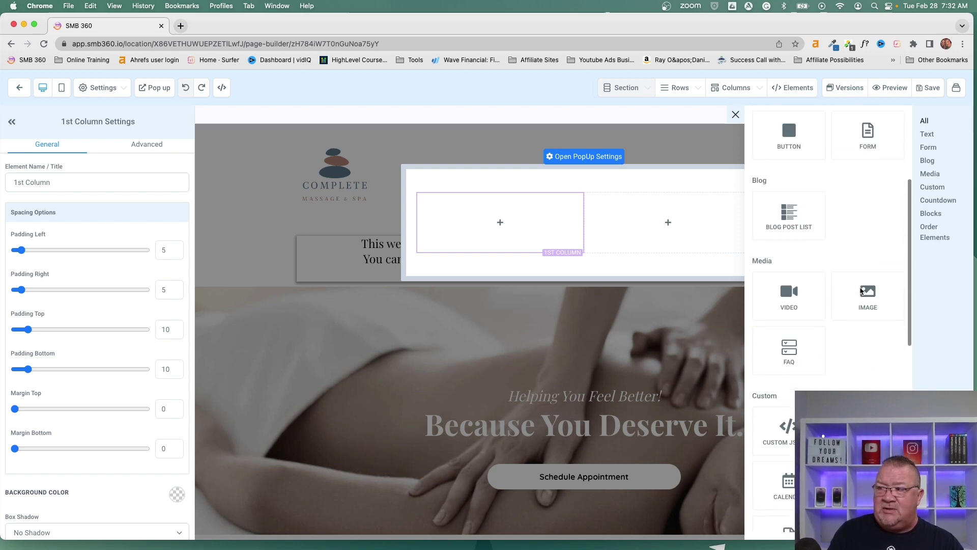
left_click(865, 294)
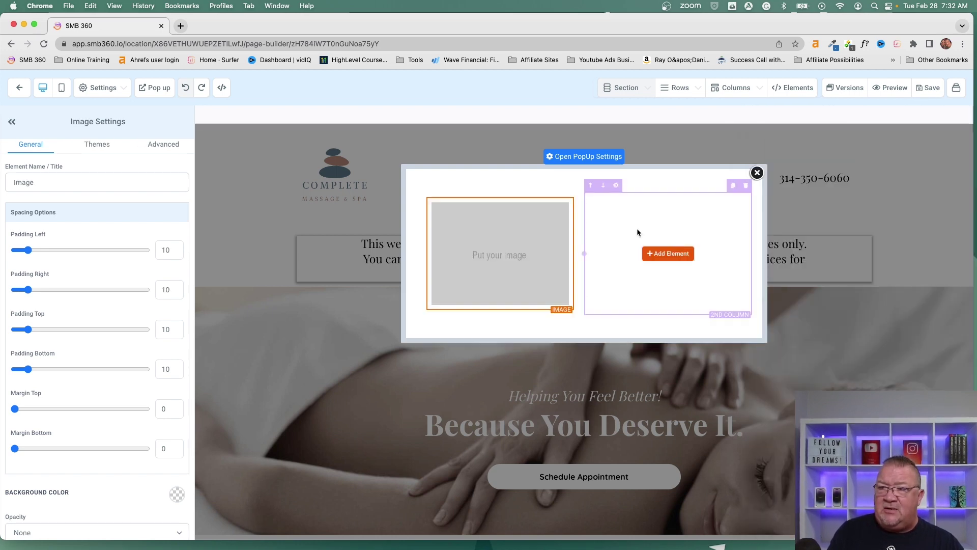
Step: Place a Two Step Order form in column 2 and select the image placeholder
left_click(668, 253)
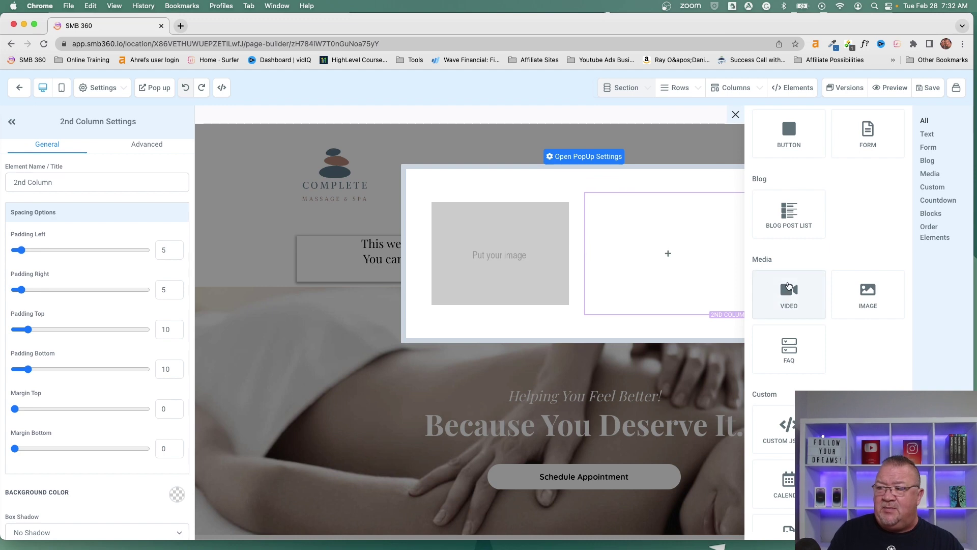
scroll(788, 286, "down", 8)
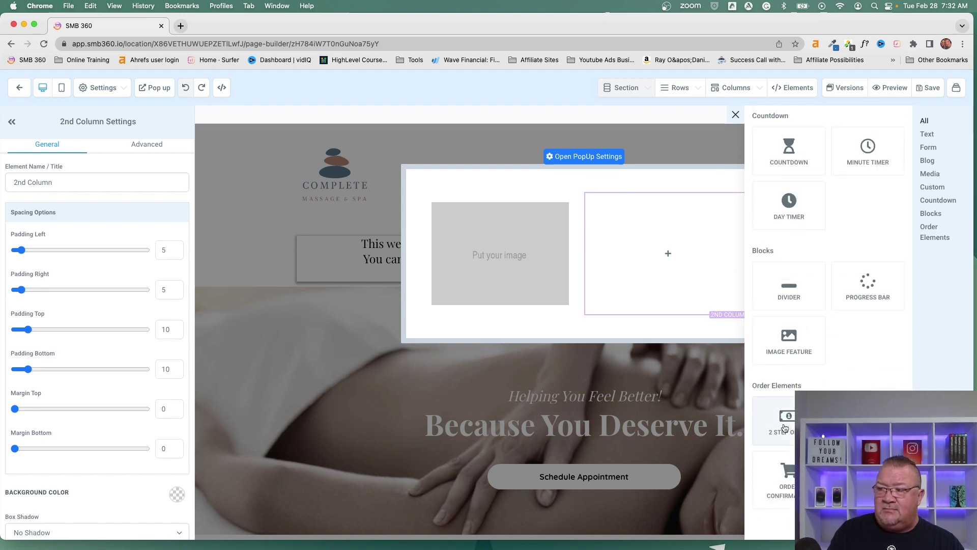
left_click(785, 427)
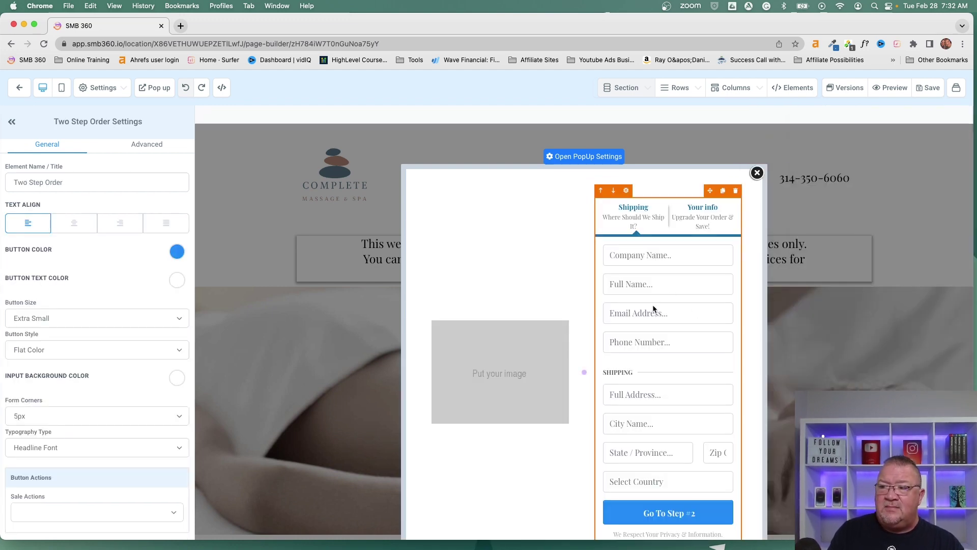
left_click(510, 358)
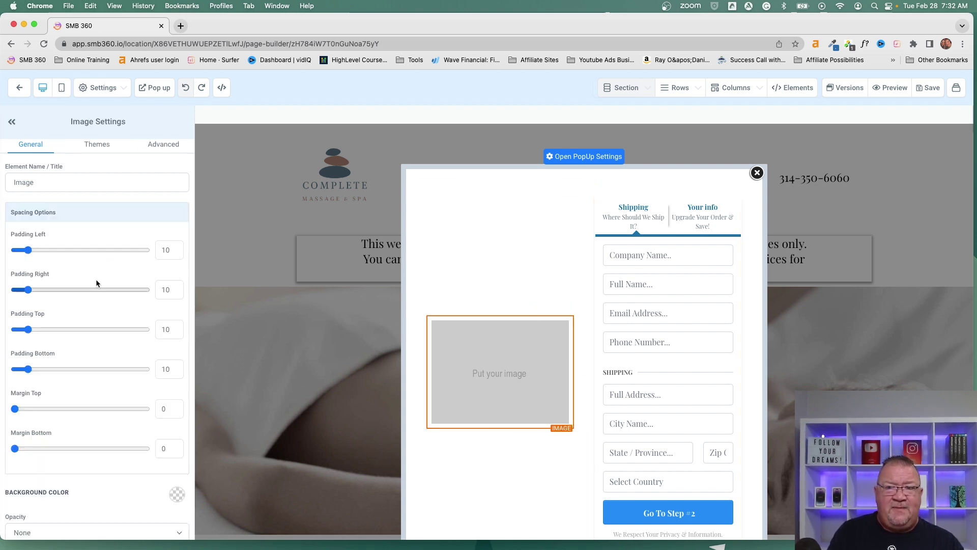
Step: Leave the popup image's click action on None and close the popup editor
scroll(95, 279, "down", 3)
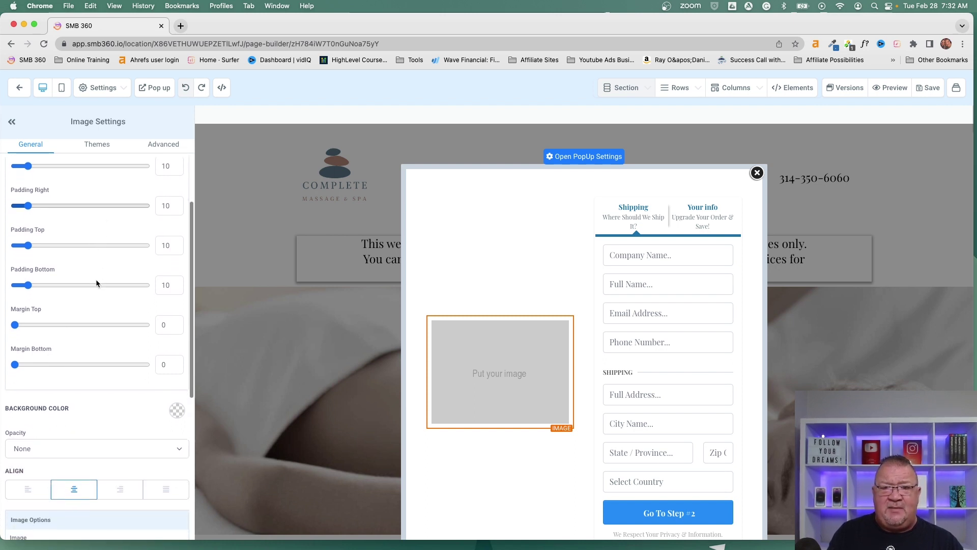
scroll(96, 278, "up", 3)
scroll(91, 277, "down", 1)
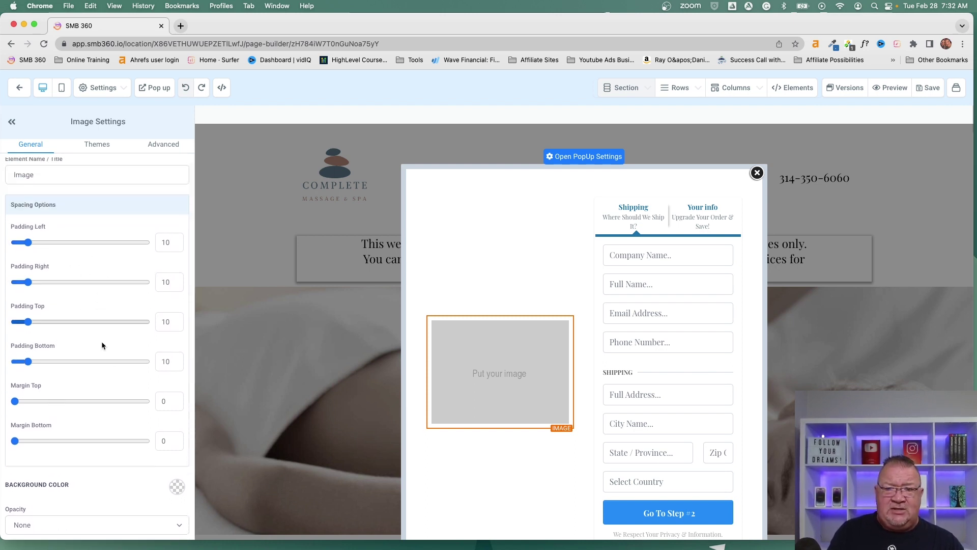
scroll(106, 356, "down", 6)
scroll(115, 380, "down", 1)
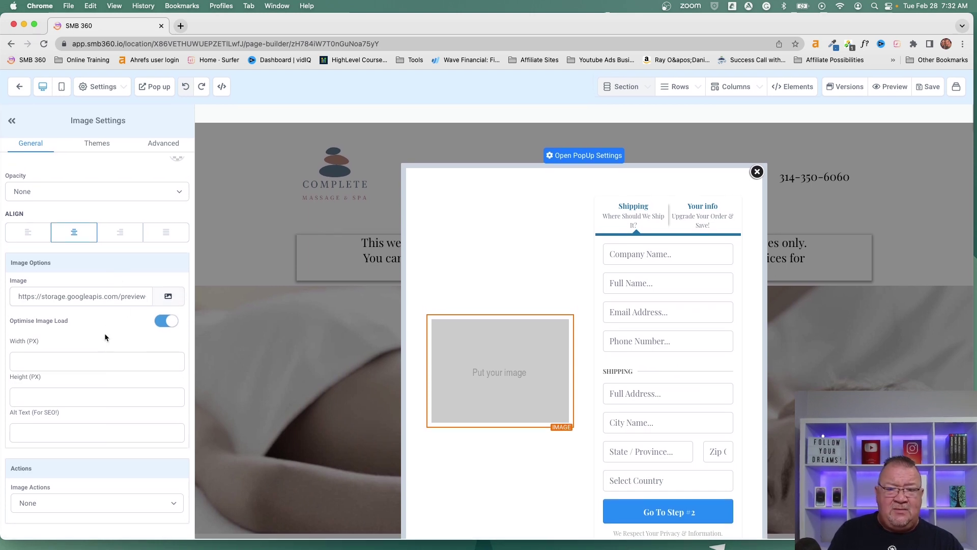
left_click(43, 503)
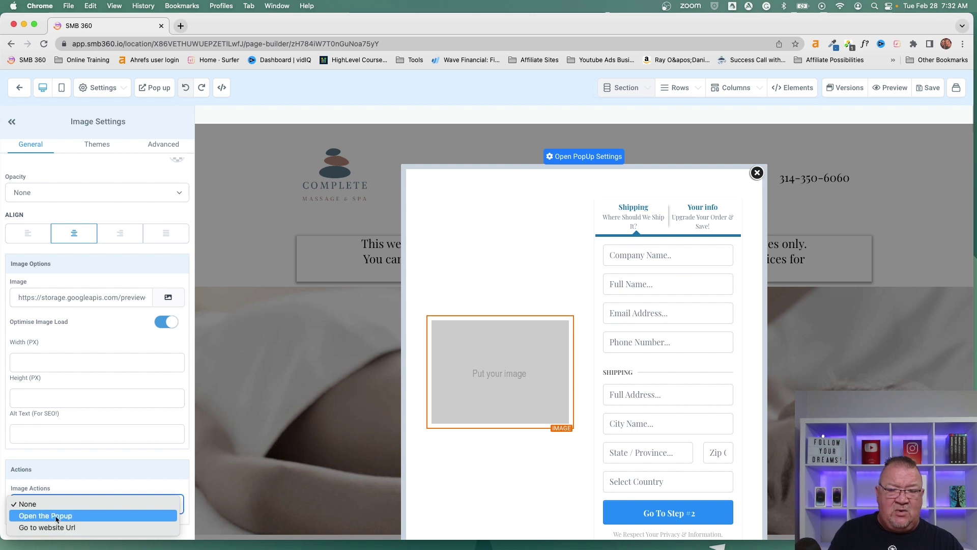
left_click(84, 451)
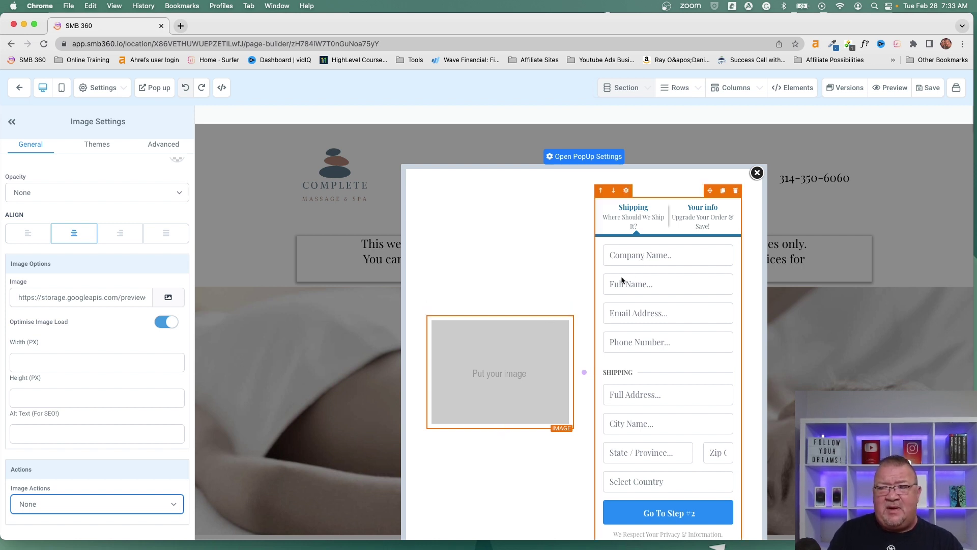
left_click(758, 174)
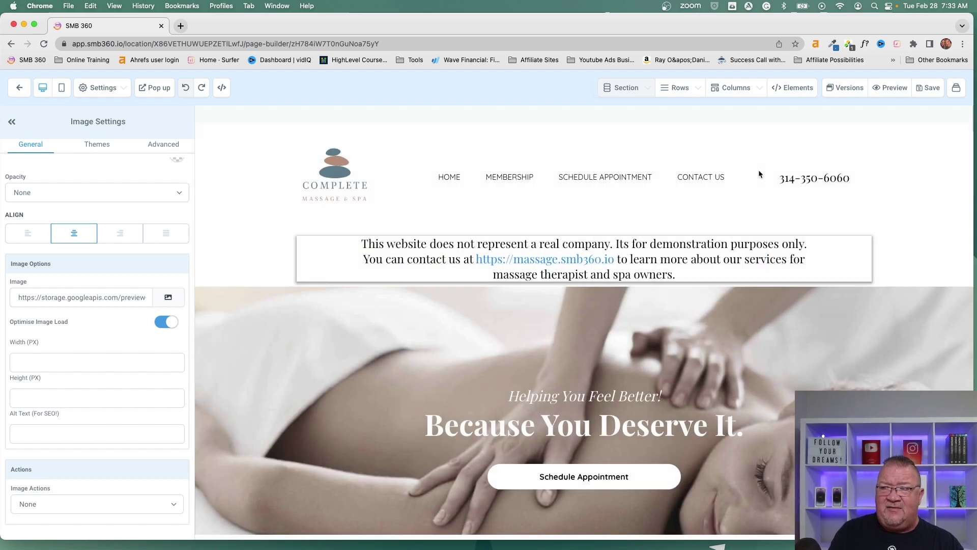
Step: Select the page's top section, then exit the builder to the website's Pages list
left_click(536, 228)
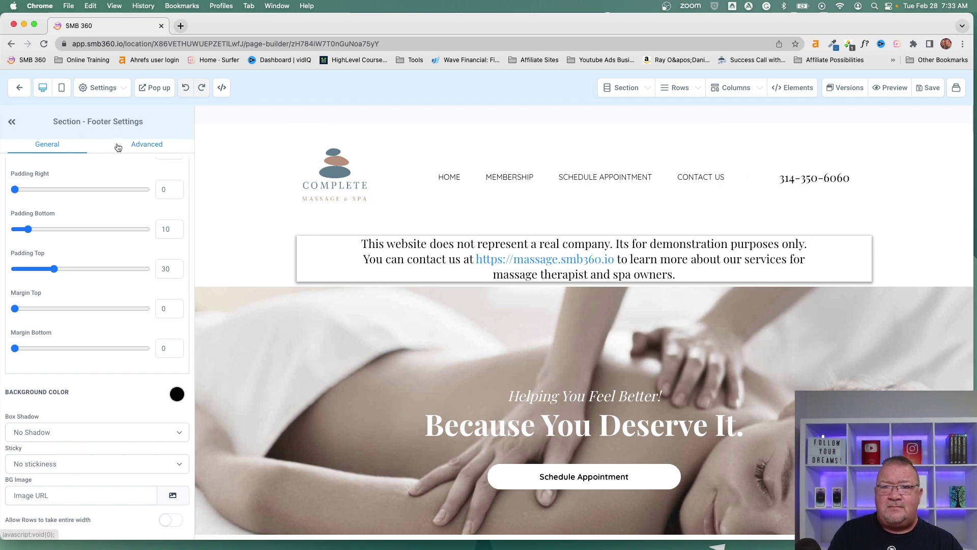
left_click(18, 88)
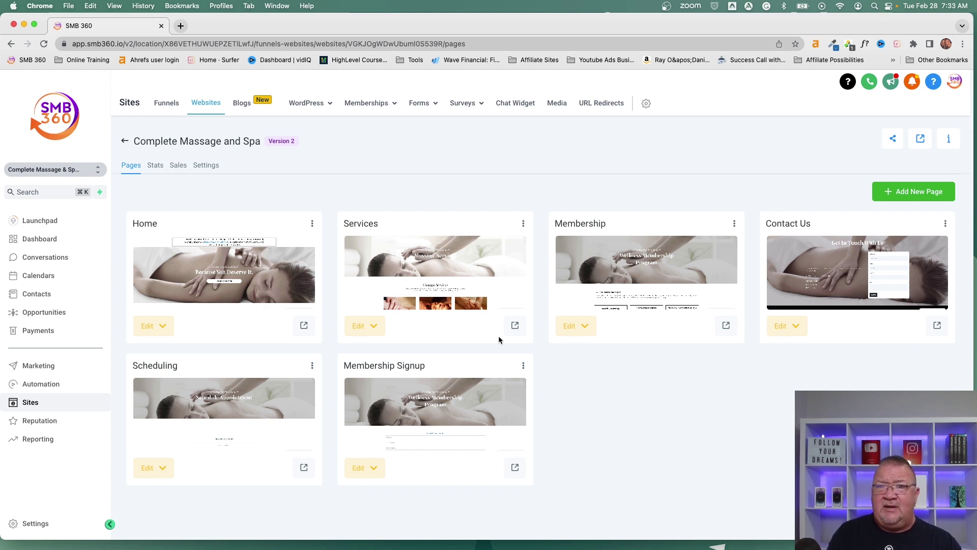
Step: Open the Free $50 Gift Card funnel from the Funnels list
left_click(165, 109)
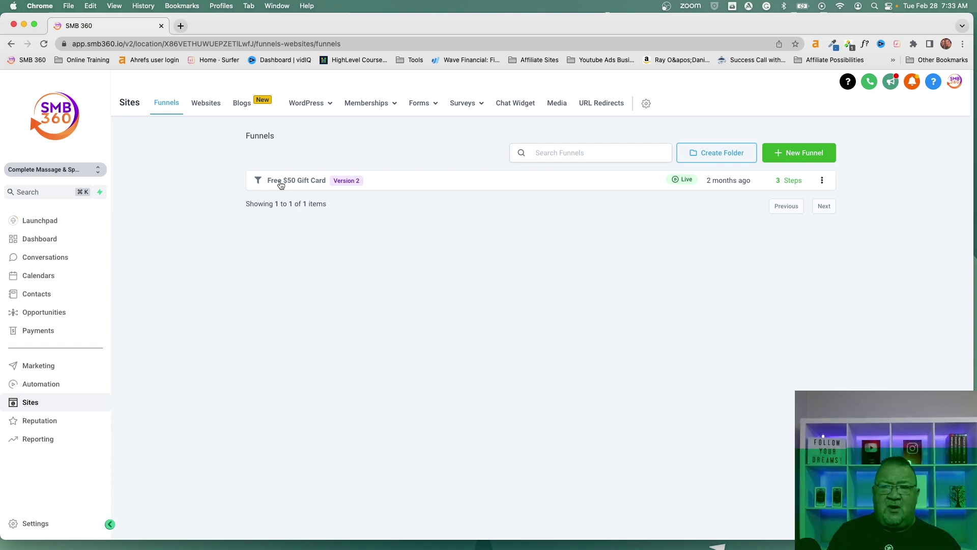
left_click(280, 183)
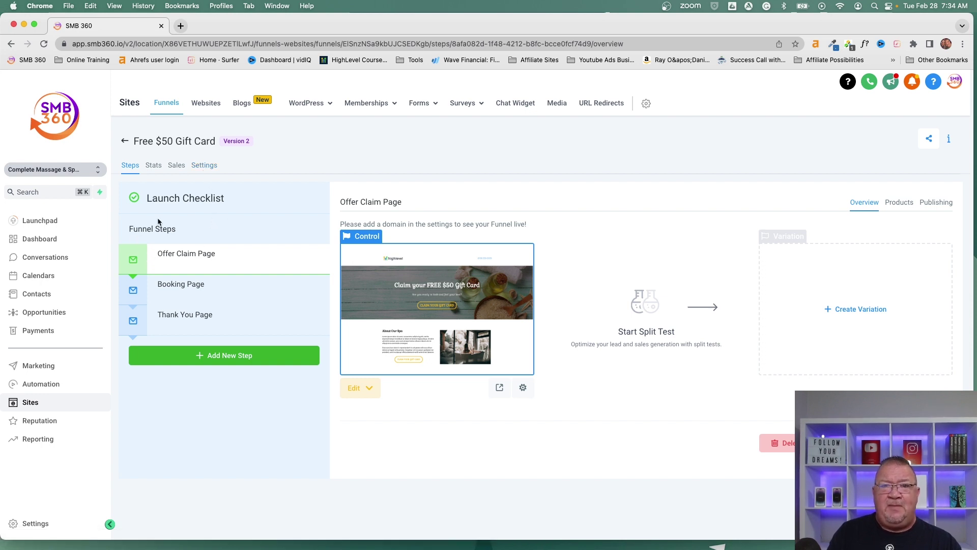
Step: Open the funnel's Offer Claim Page step in the page builder
mouse_move(200, 270)
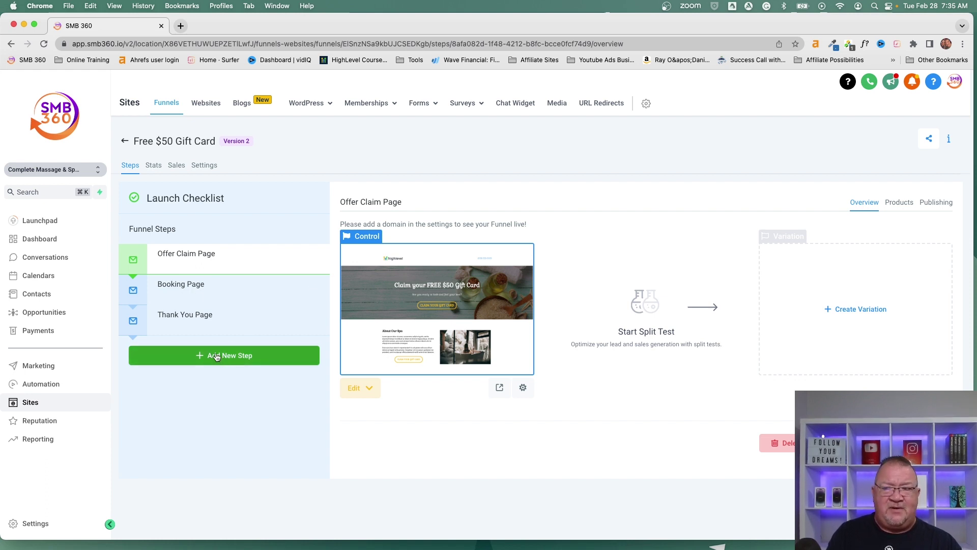
left_click(427, 306)
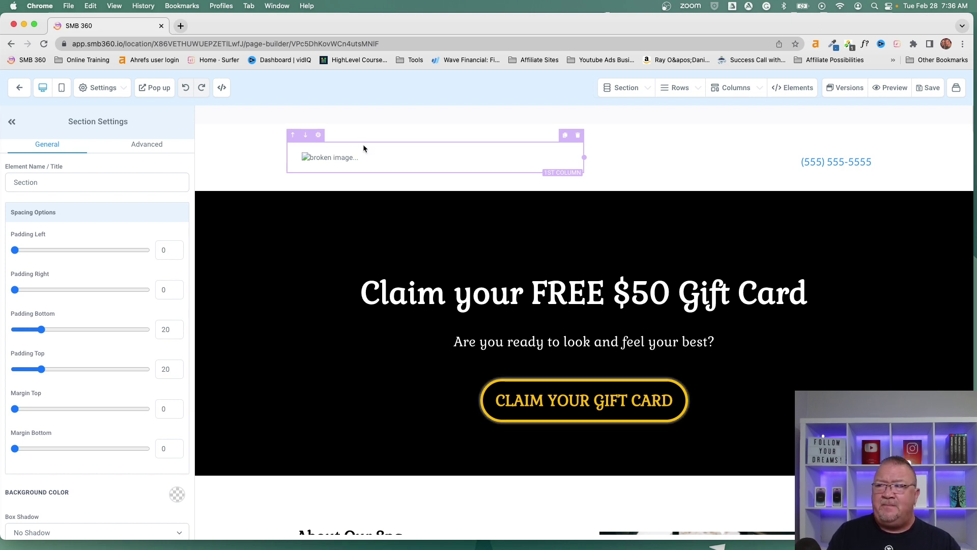
Step: Reopen the Offer Claim Page in the builder and preview it live in a new tab
scroll(608, 293, "down", 15)
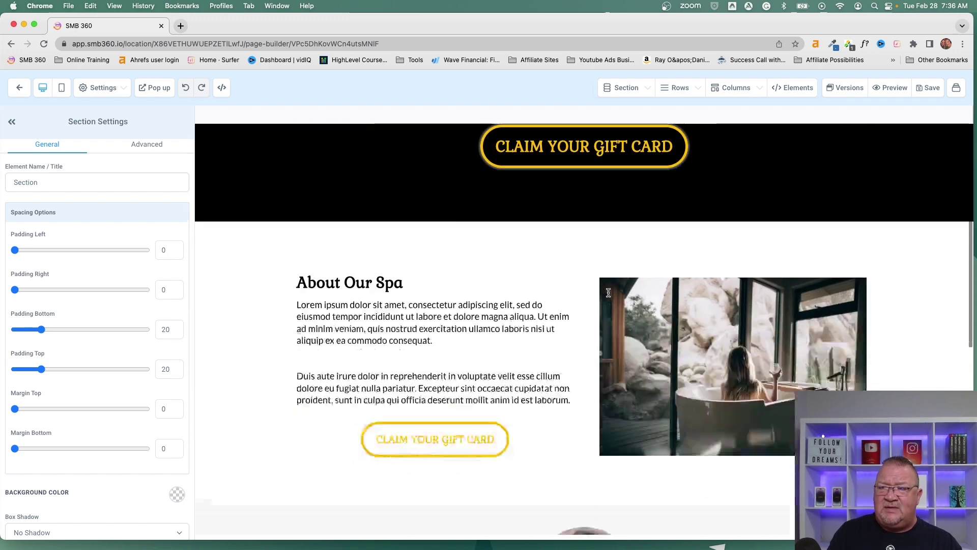
scroll(608, 294, "down", 2)
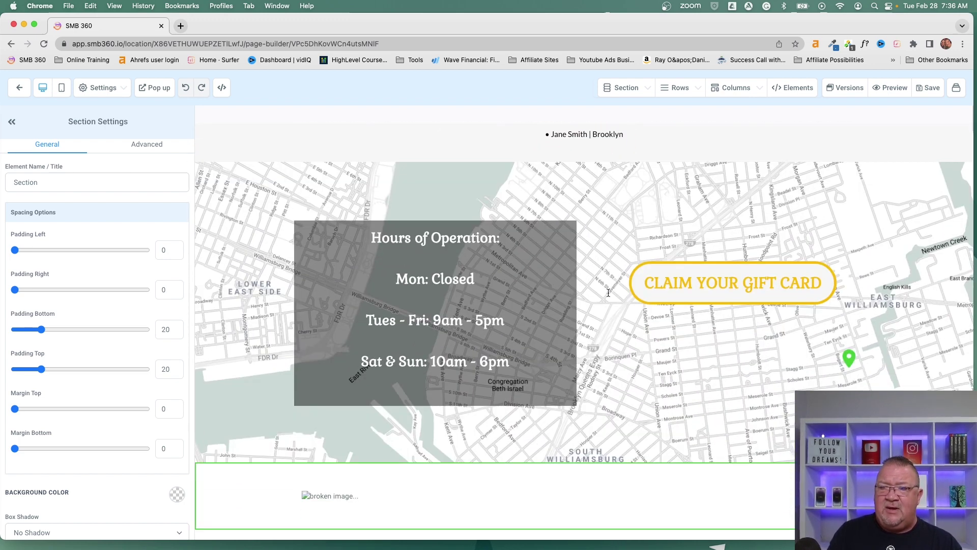
scroll(609, 294, "left", 5)
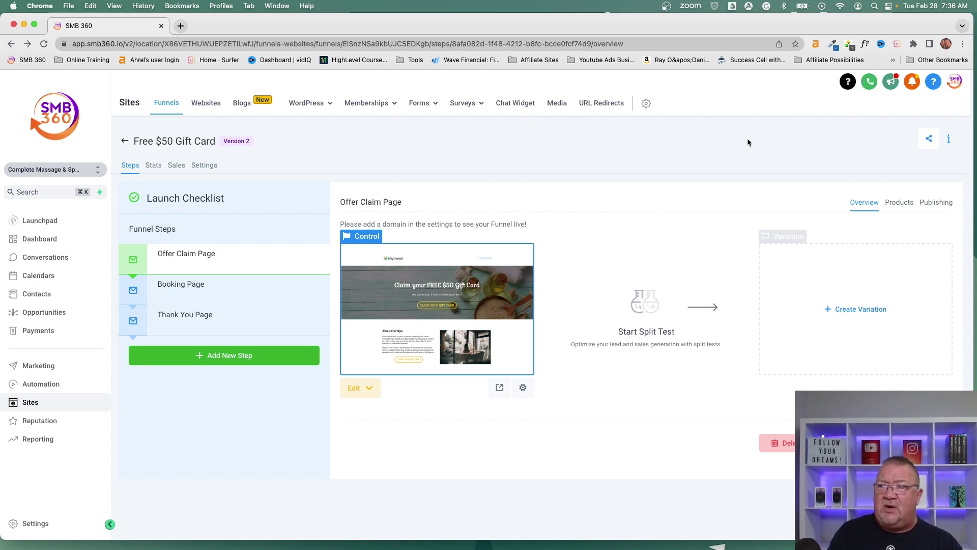
left_click(436, 290)
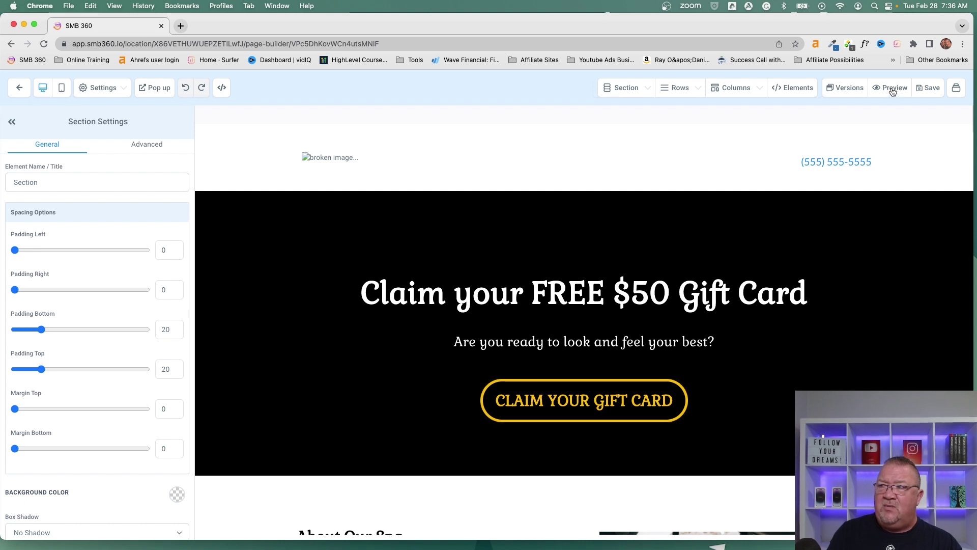
left_click(890, 89)
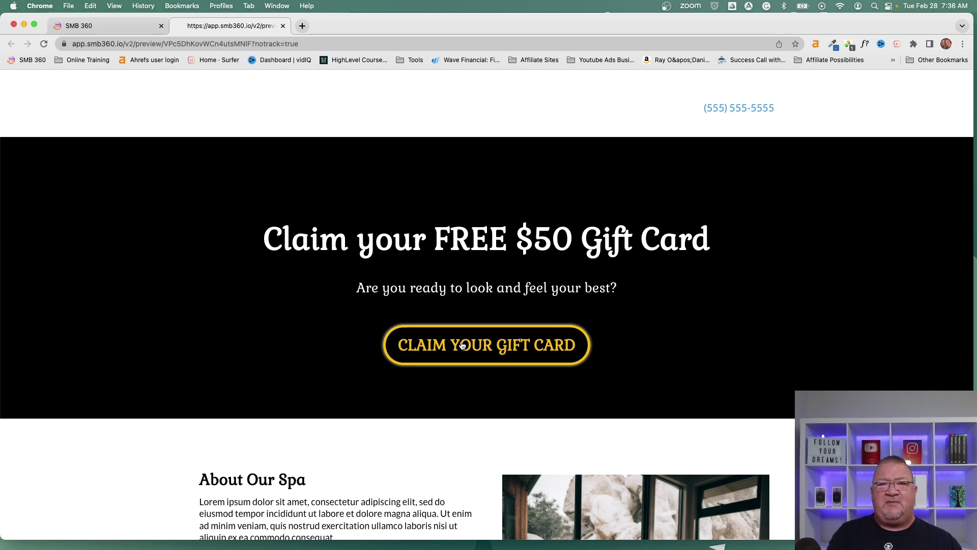
Step: Open the gift card claim form and enter the test contact's first name, last name and e-mail
left_click(462, 346)
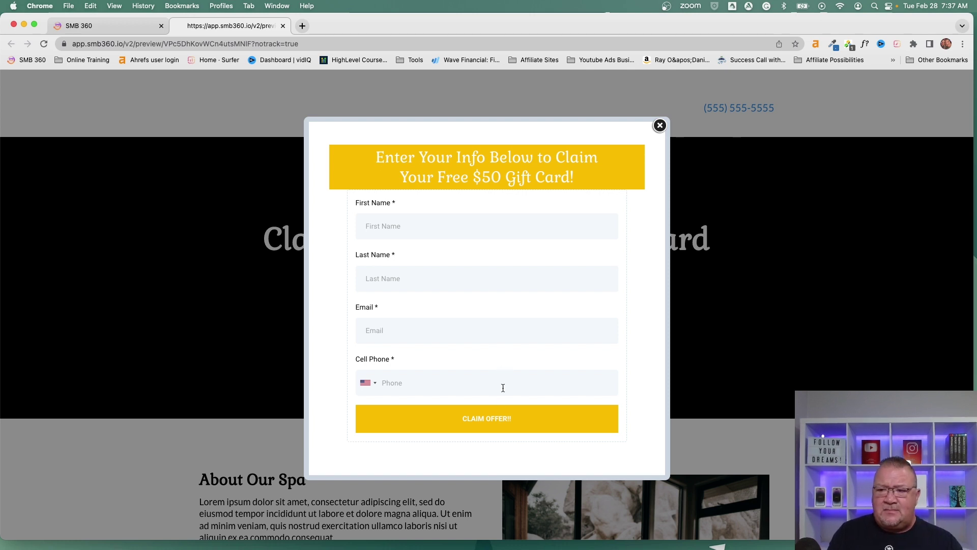
left_click(395, 231)
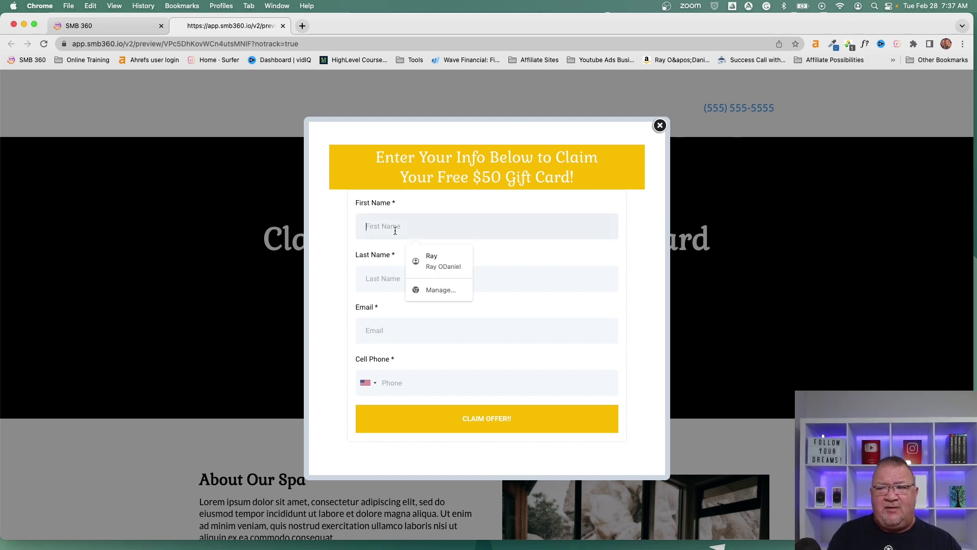
type("John")
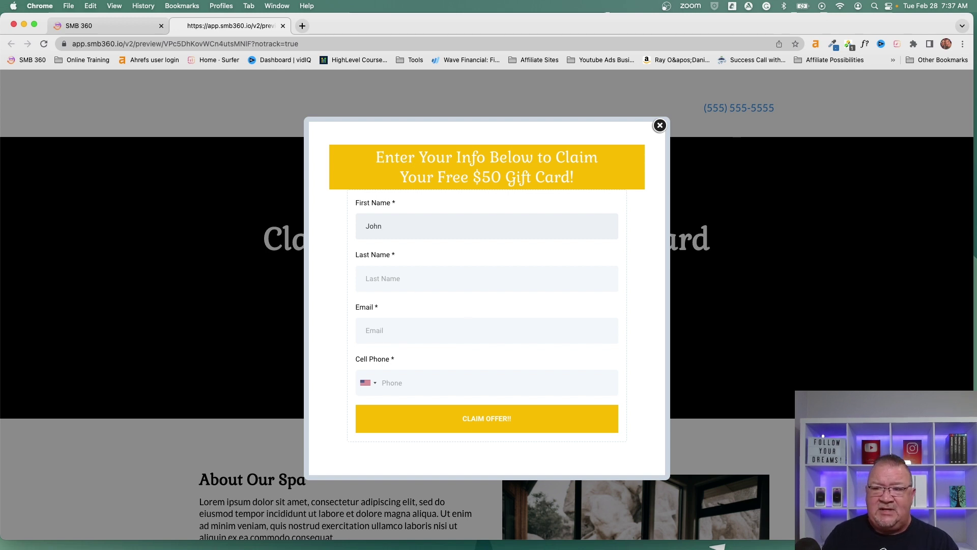
key("Tab")
type("Smith")
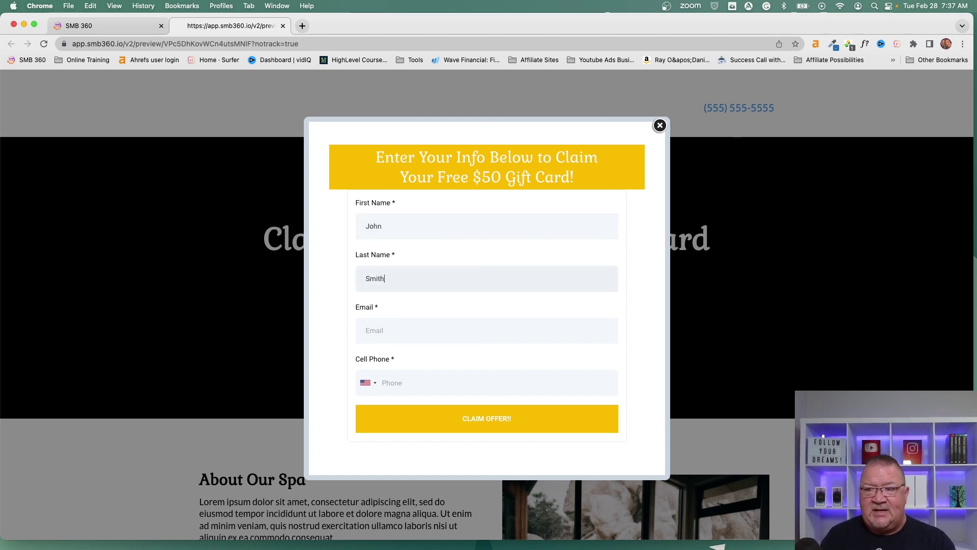
key("Tab")
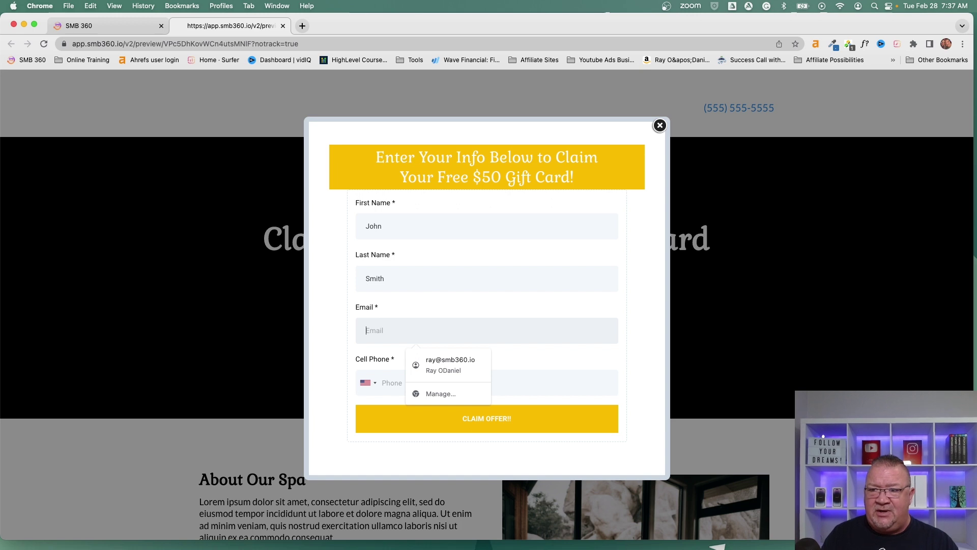
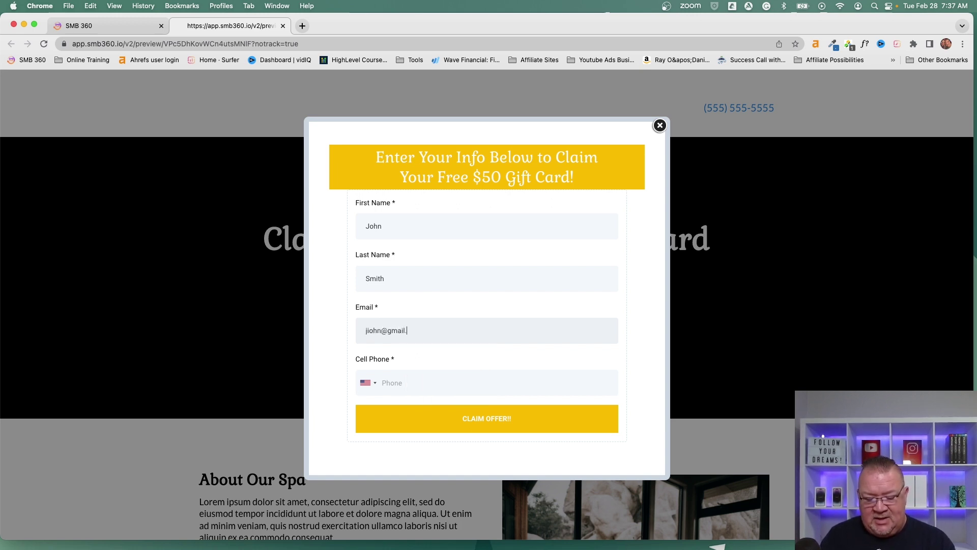
key("Tab")
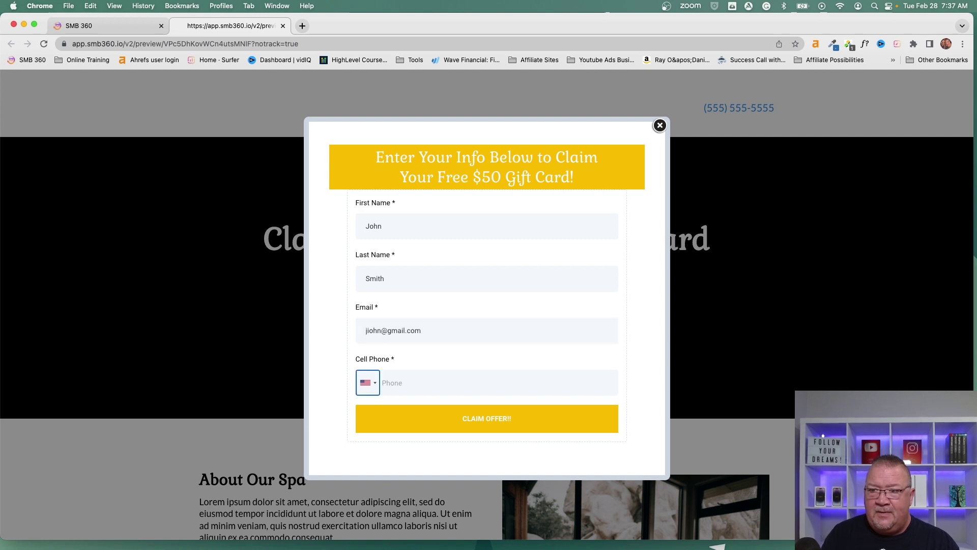
Step: Fix the e-mail typo, add the contact's cell phone number, and submit with CLAIM OFFER!!
left_click(366, 330)
key("BackSpace")
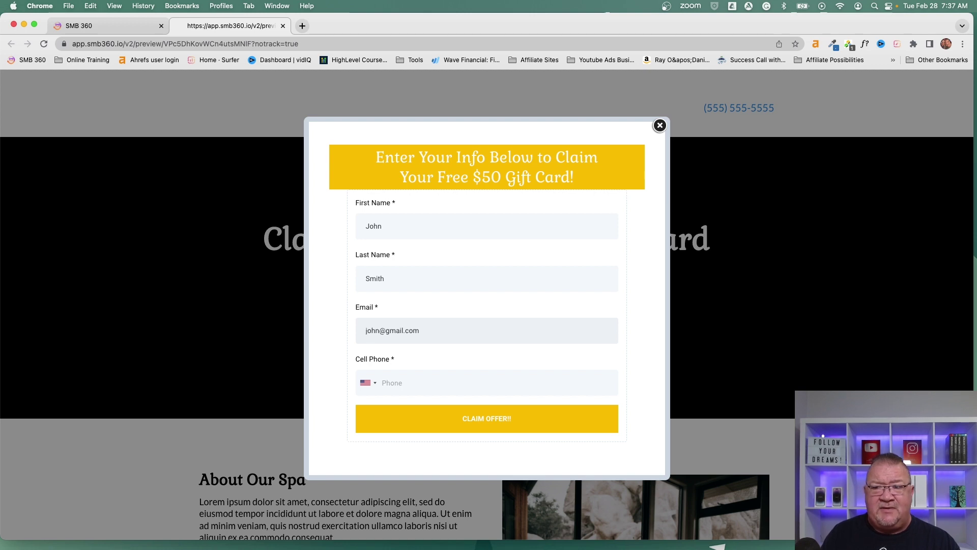
key("Tab")
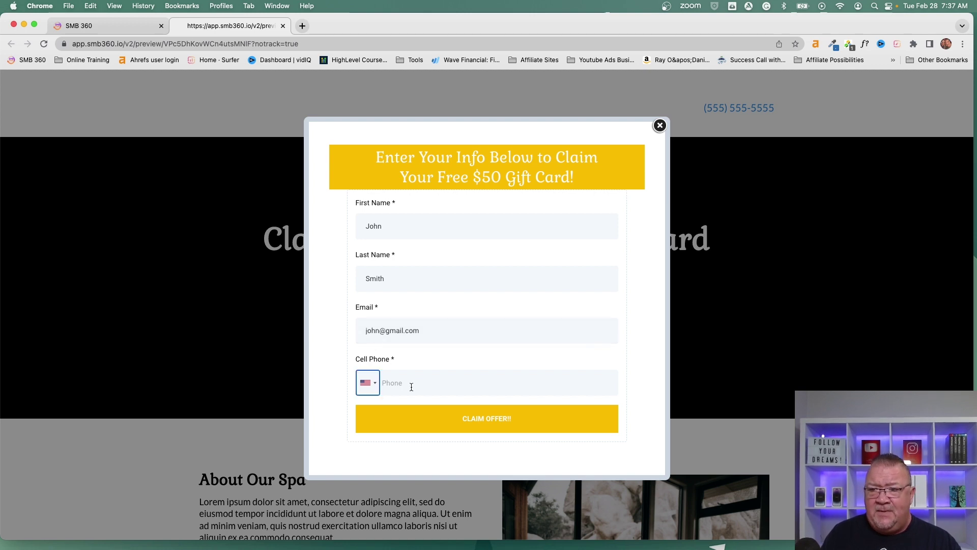
left_click(411, 387)
type("212) ")
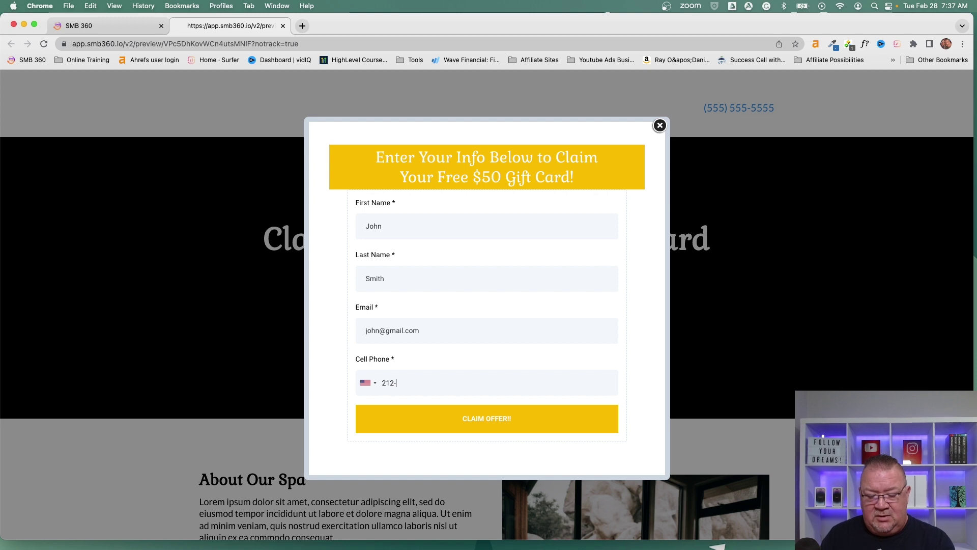
type("555-0909")
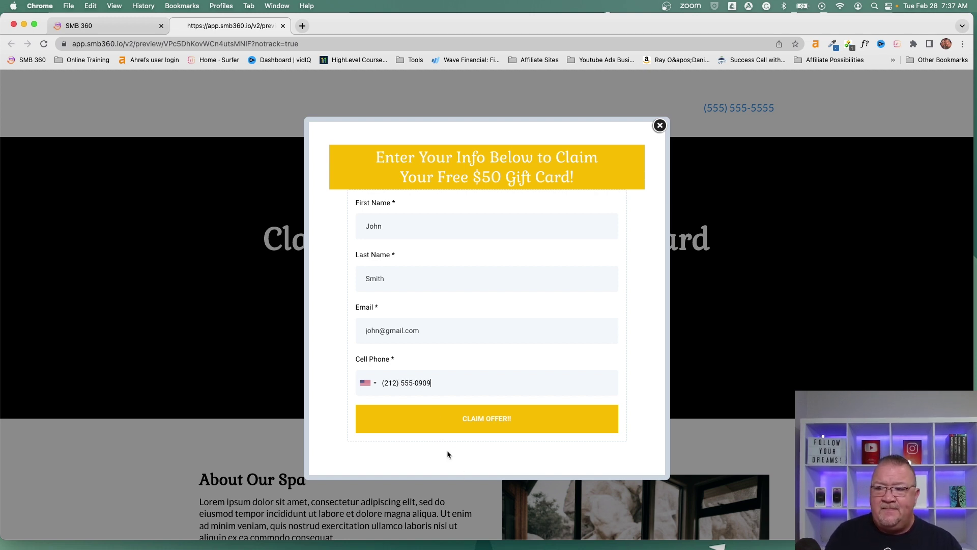
left_click(479, 423)
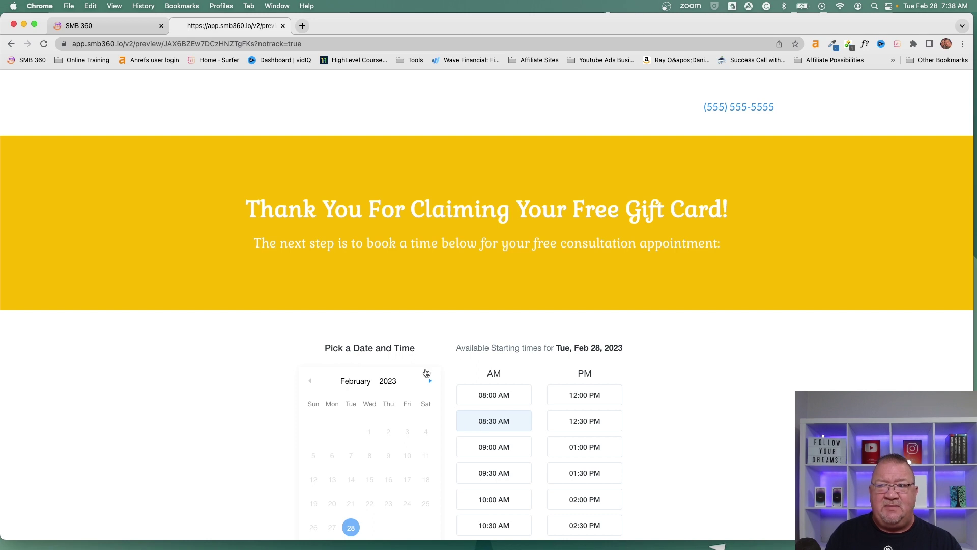
Step: Pick the 08:00 AM slot on Tue, Feb 28, 2023 and confirm the date
scroll(513, 394, "down", 5)
scroll(515, 393, "up", 5)
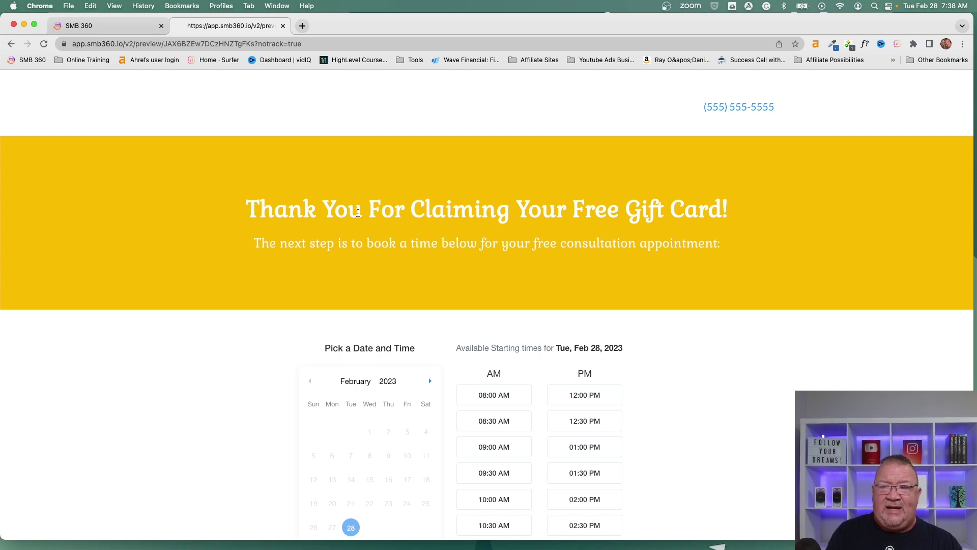
scroll(539, 261, "down", 5)
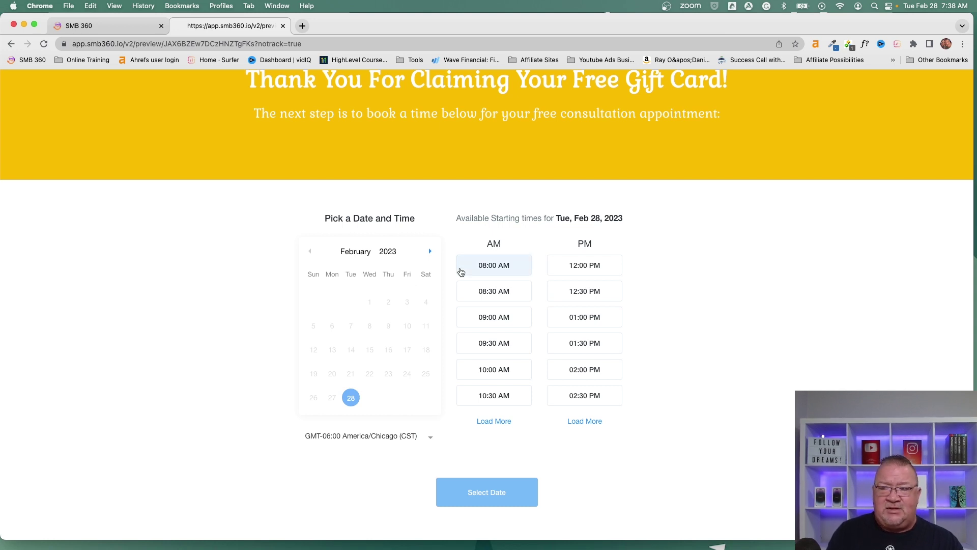
left_click(487, 271)
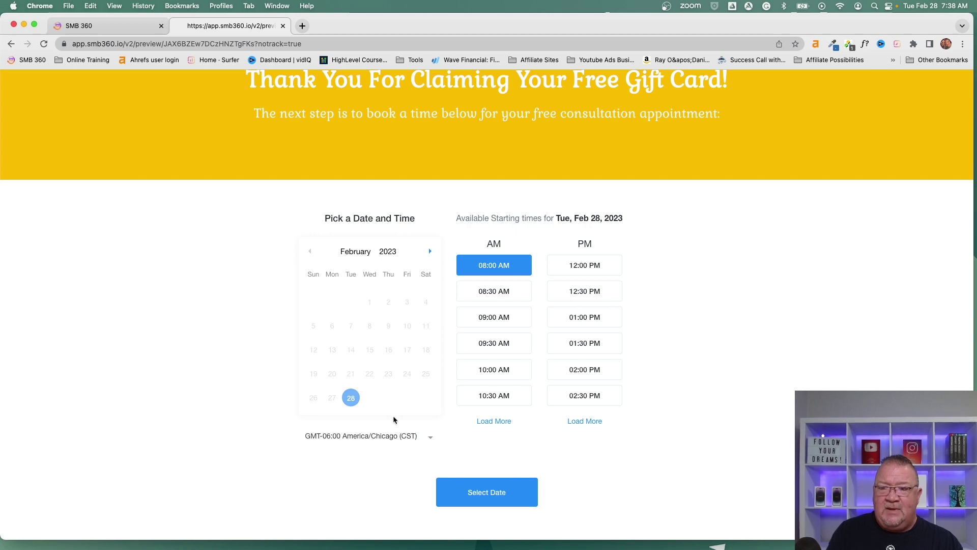
left_click(495, 498)
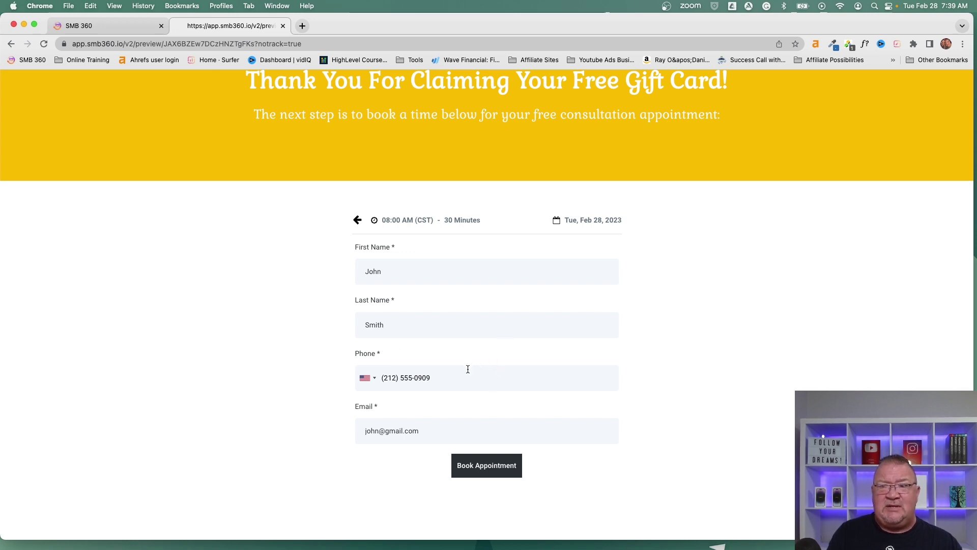
Step: Book the appointment, close the preview, and return to the funnel's steps overview
left_click(482, 470)
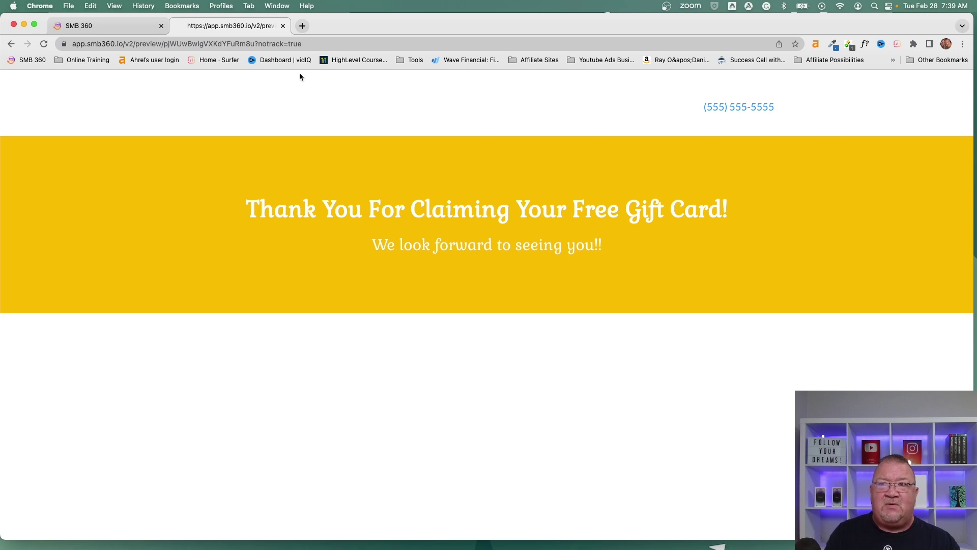
left_click(283, 26)
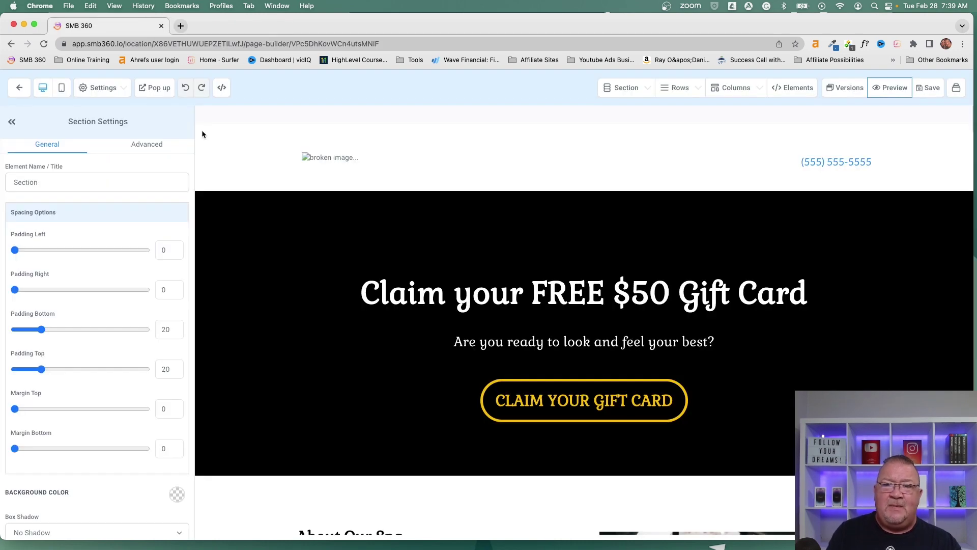
left_click(20, 88)
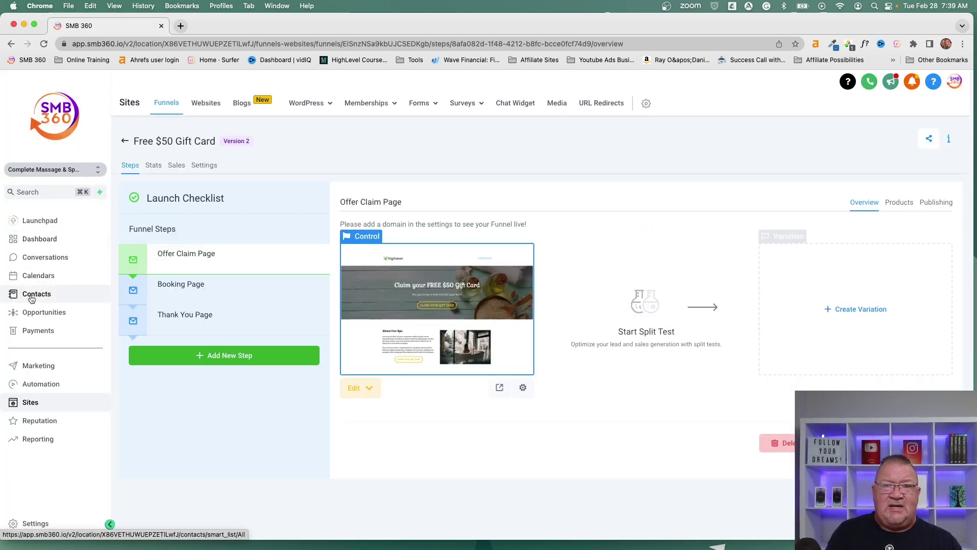
Step: Confirm the newest Feb 28 2023 contact's source is 'free $50 gift card', then return to the 501-record list
left_click(31, 298)
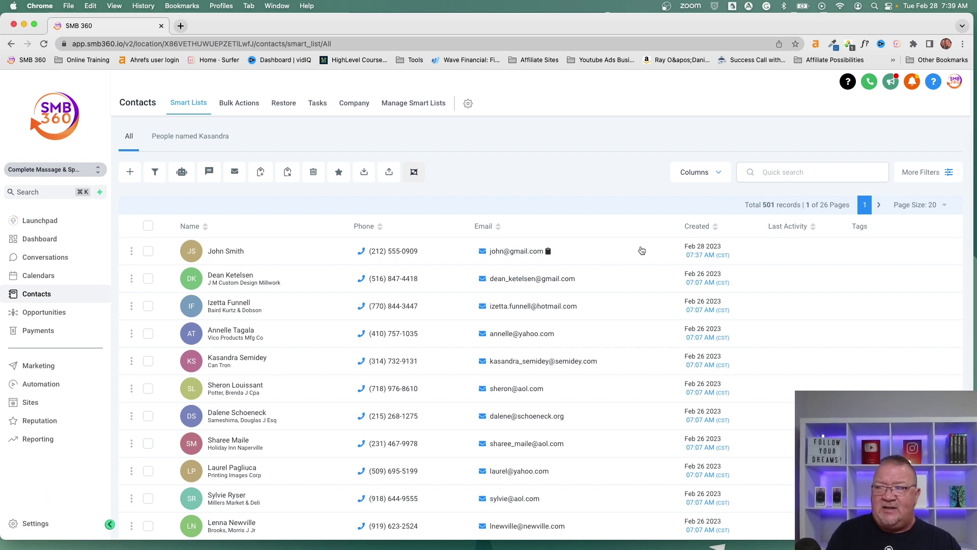
left_click(224, 253)
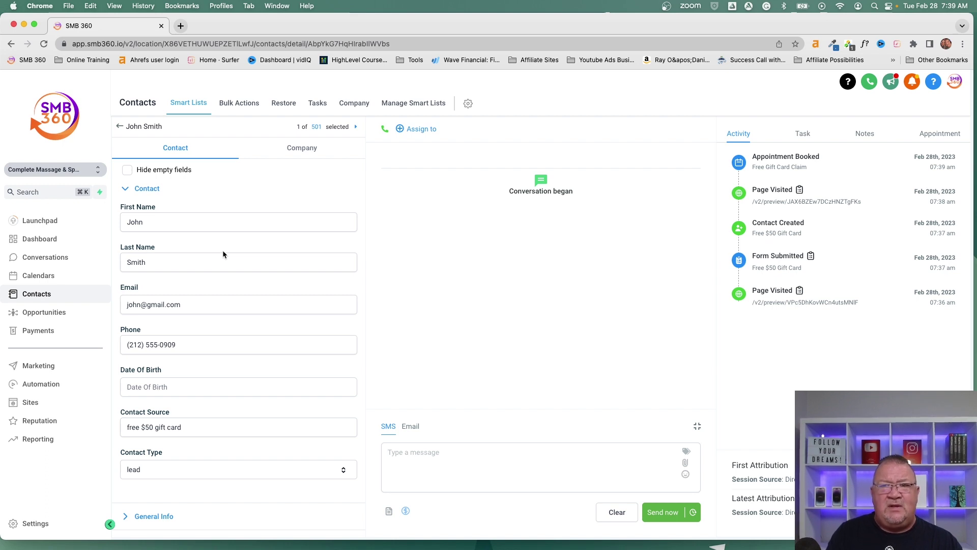
scroll(223, 255, "down", 4)
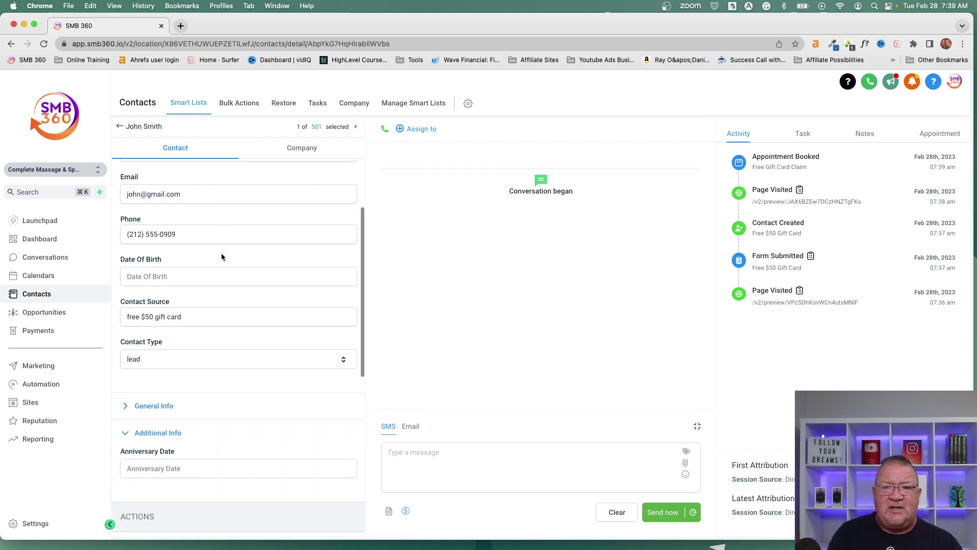
left_click_drag(126, 317, 195, 318)
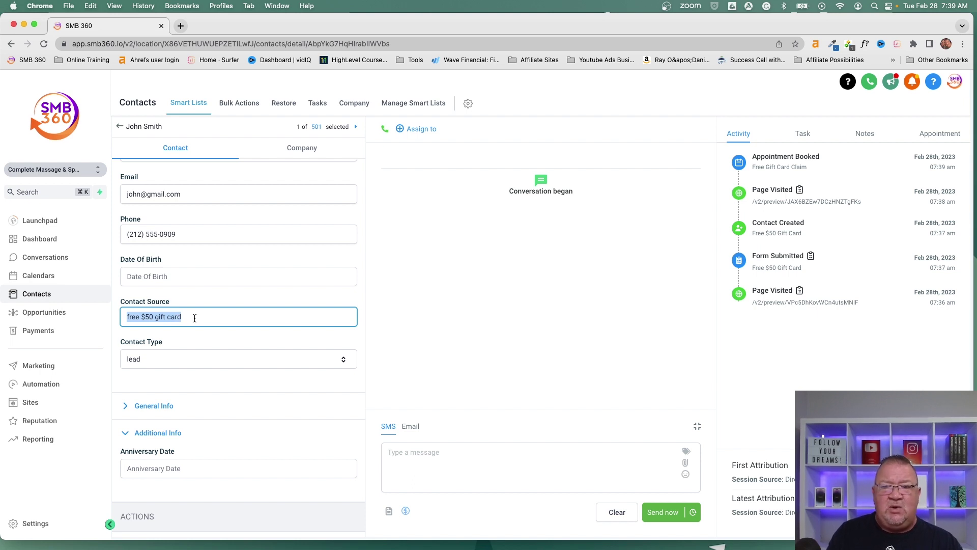
left_click(195, 318)
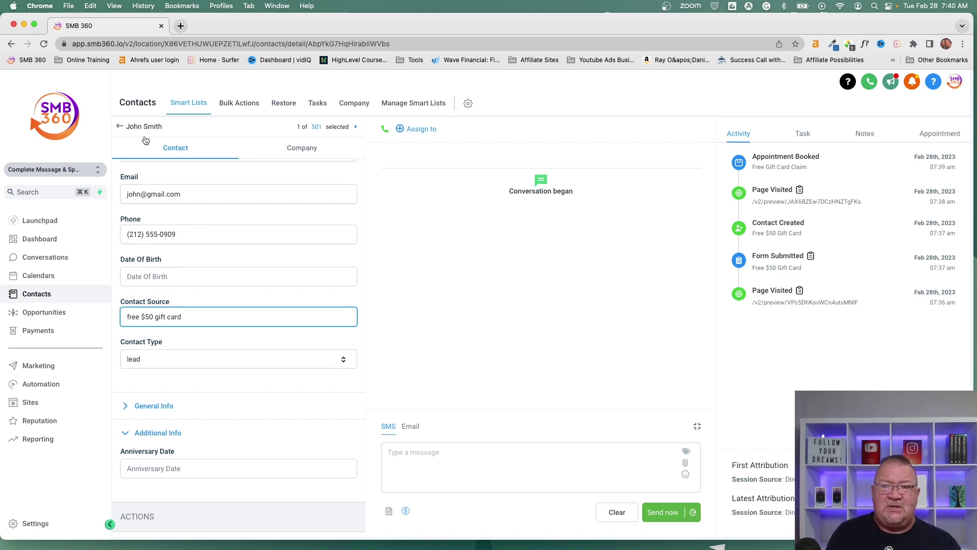
left_click(119, 127)
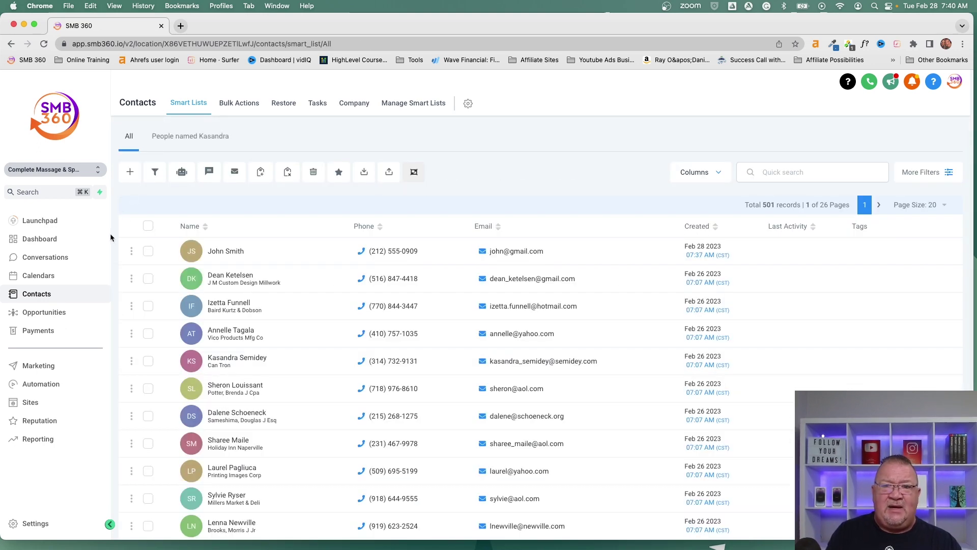
Step: Verify the Appointment Report shows 1 booked, 1 confirmed, then go to the Sites funnels list
left_click(37, 277)
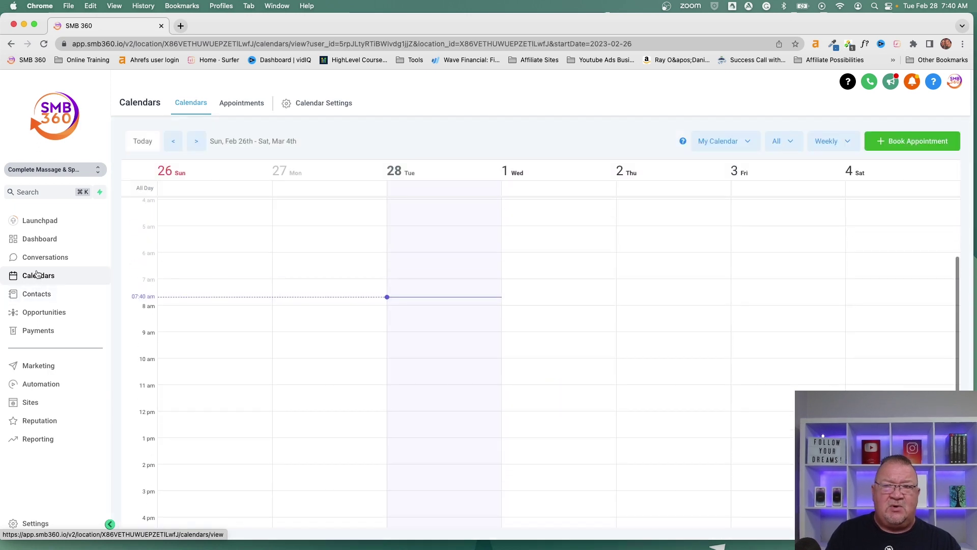
left_click(238, 105)
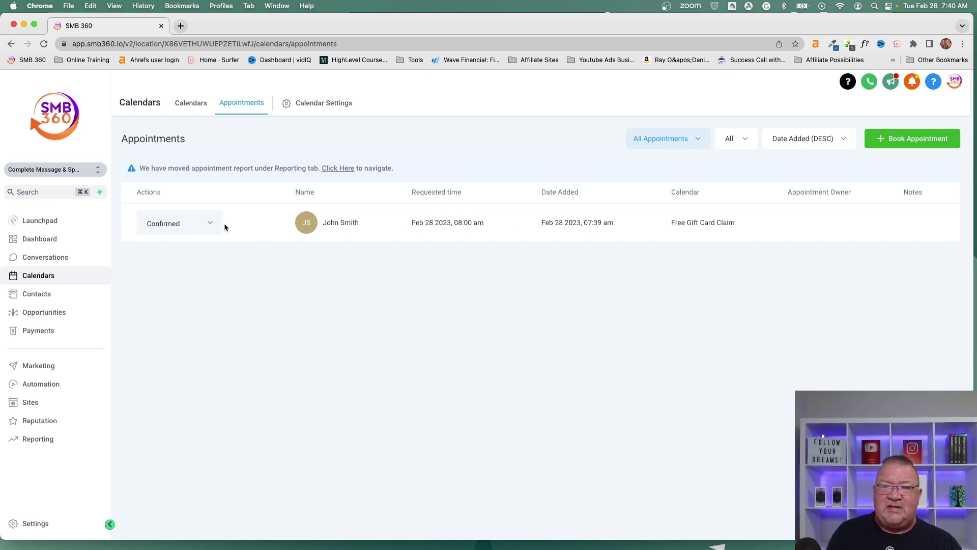
left_click(339, 168)
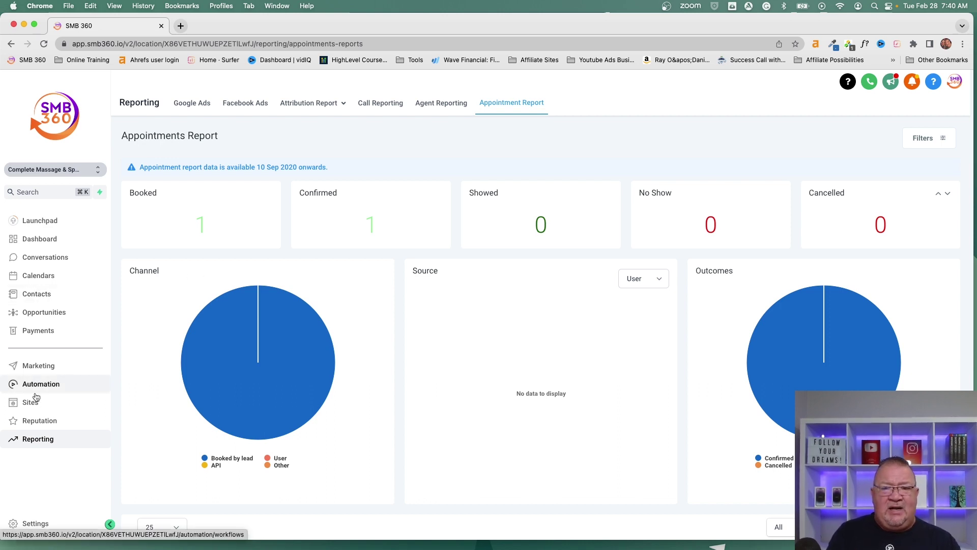
left_click(31, 402)
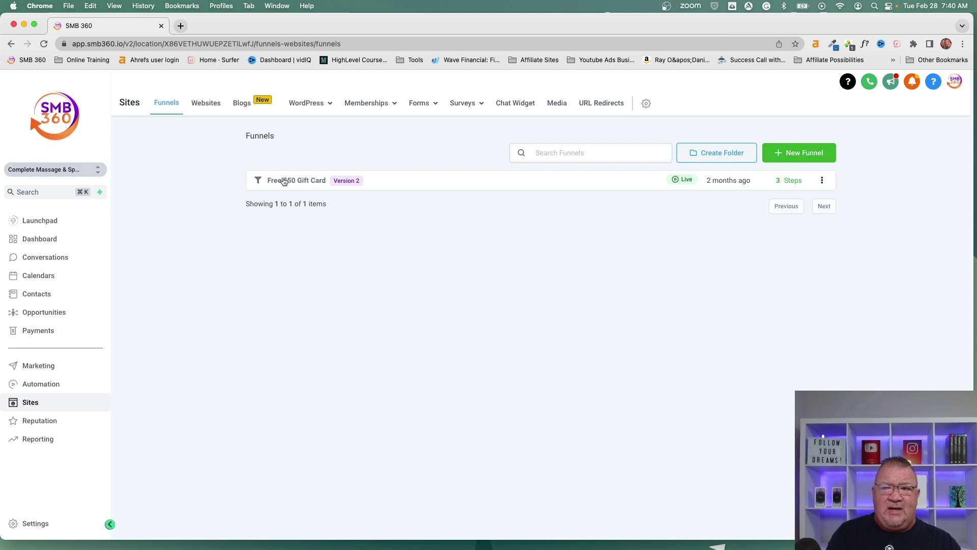
left_click(284, 181)
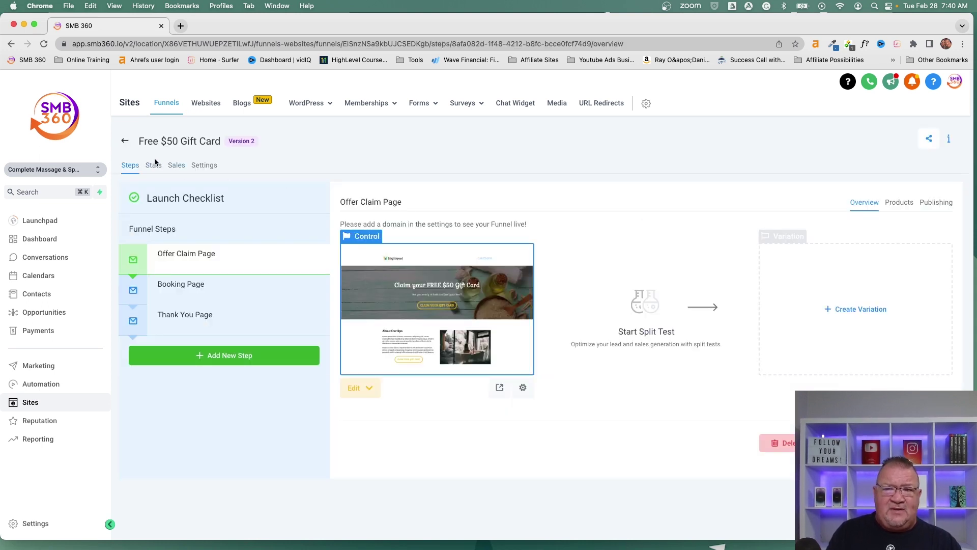
left_click(203, 166)
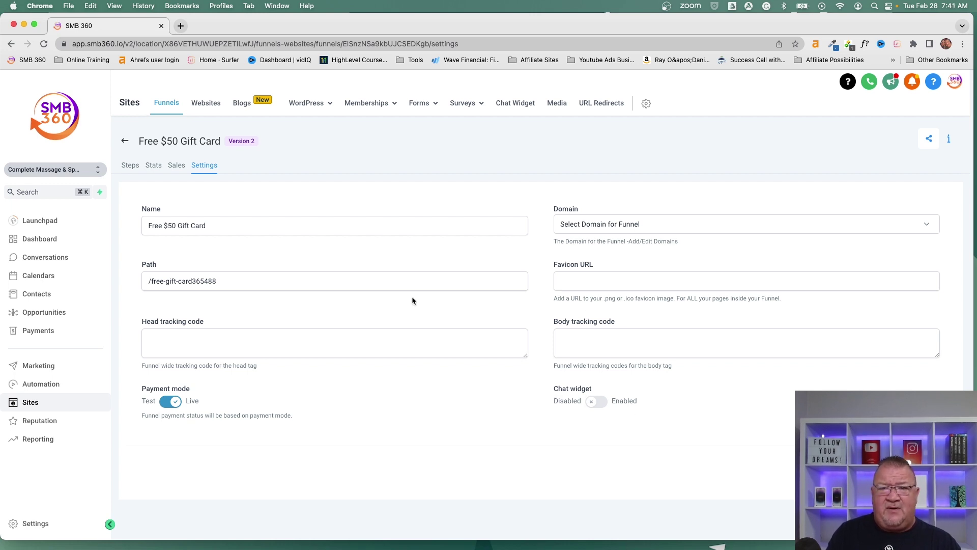
left_click(124, 141)
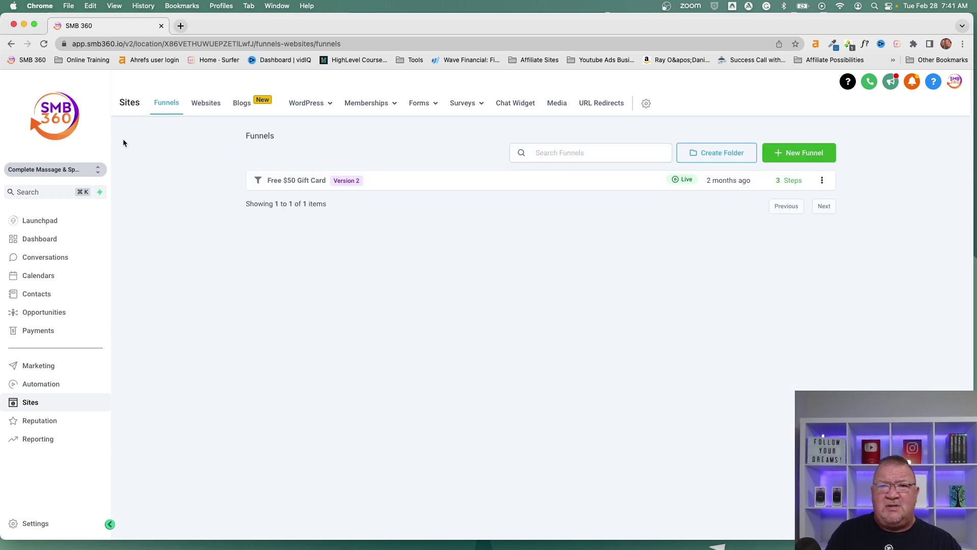